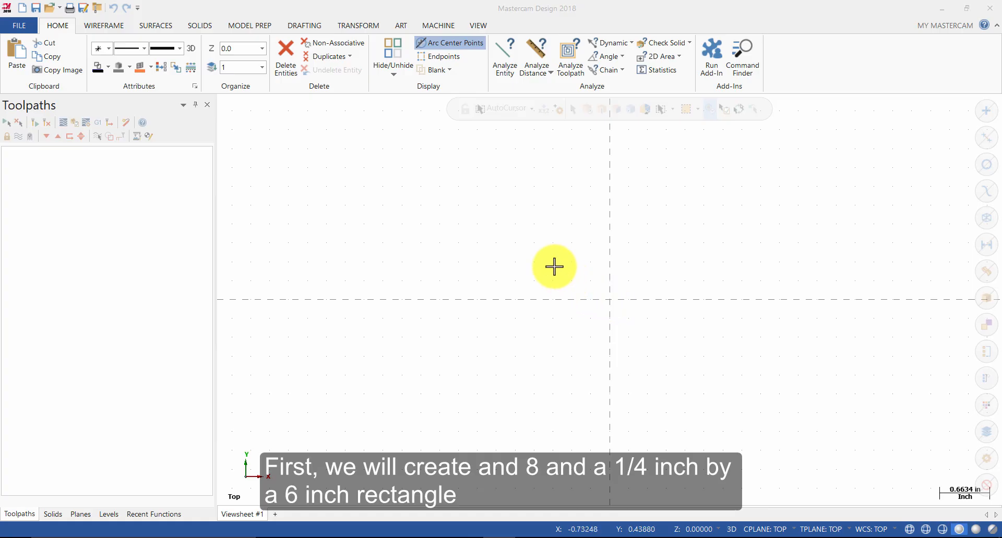
Step: Set the wireframe color for new geometry to the standard dark blue
{"action": "right_click", "coordinate": [528, 247]}
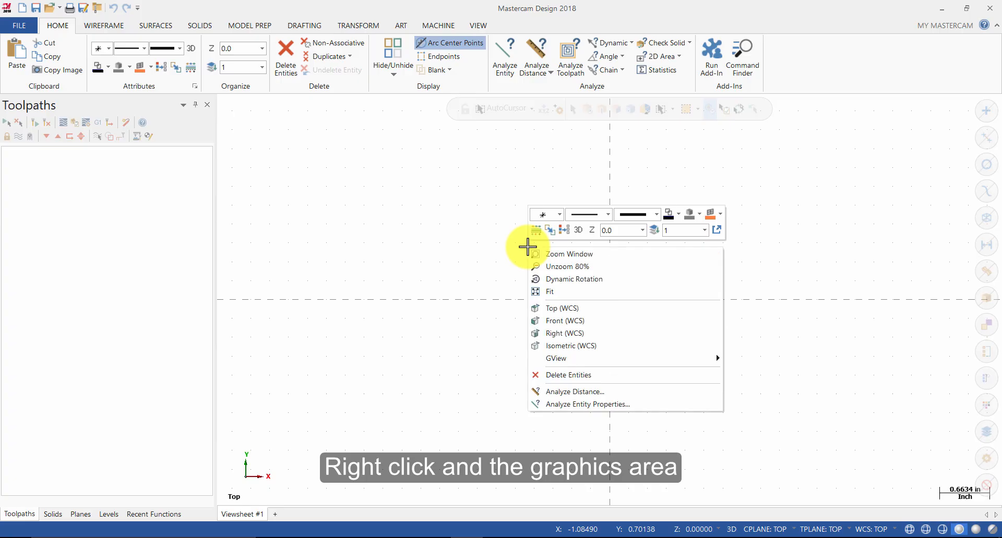
{"action": "left_click", "coordinate": [678, 213]}
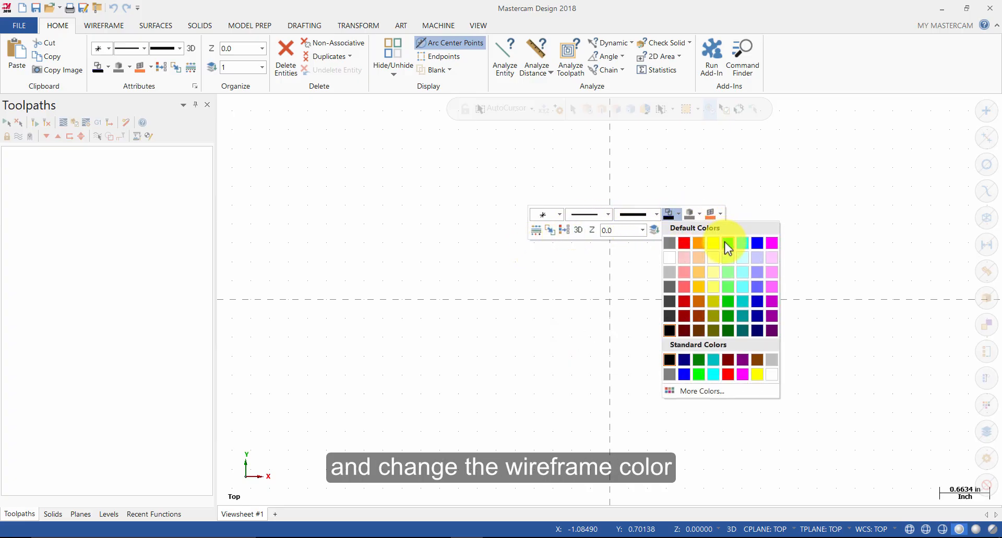
{"action": "left_click", "coordinate": [685, 359]}
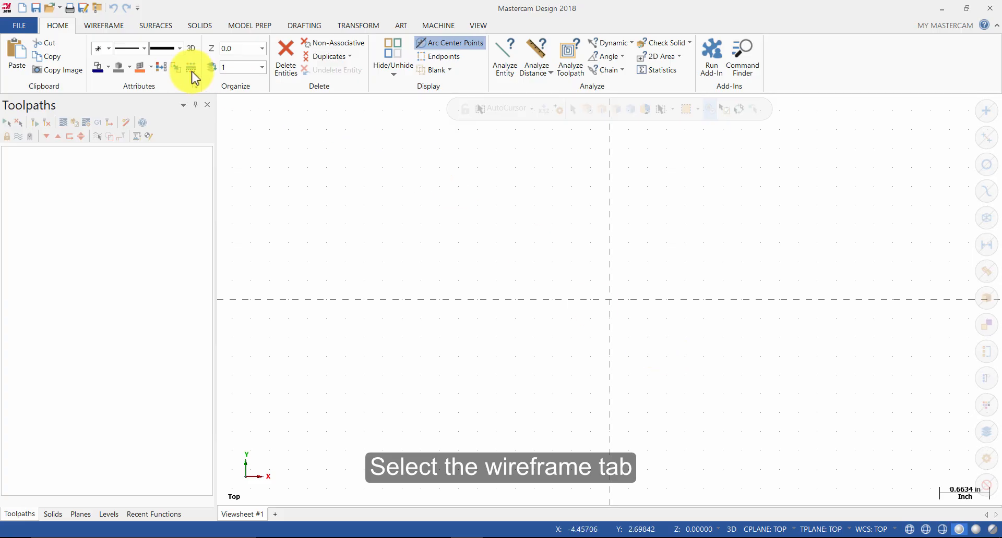
Step: Create a rectangle 8.25 inches wide with a height of -6 inches, placing its first corner at the origin
{"action": "left_click", "coordinate": [100, 22]}
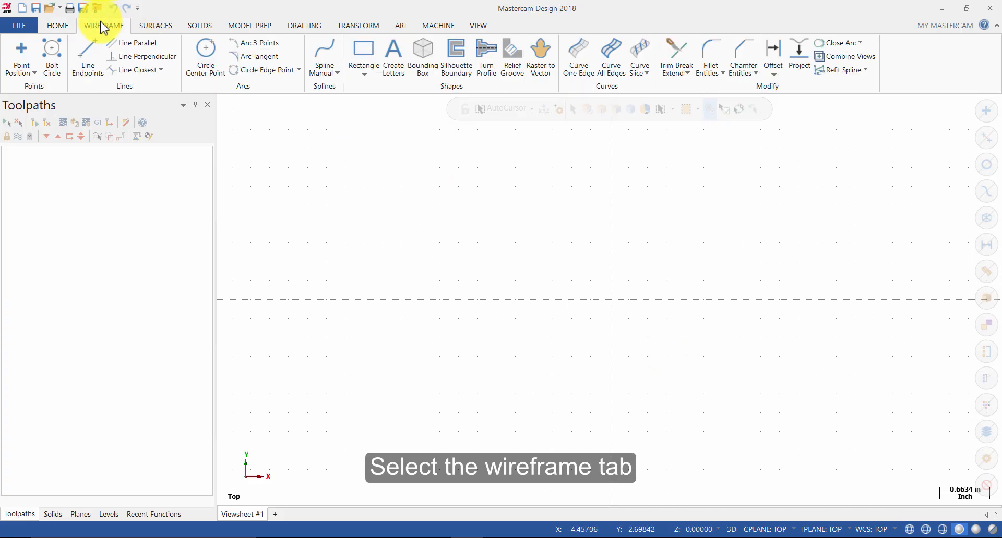
{"action": "left_click", "coordinate": [363, 51]}
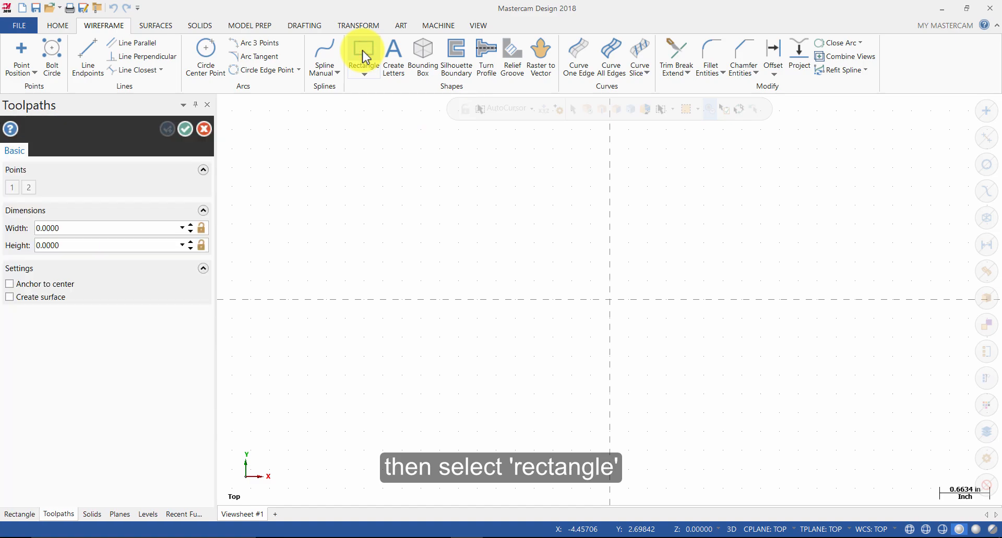
{"action": "left_click", "coordinate": [107, 228]}
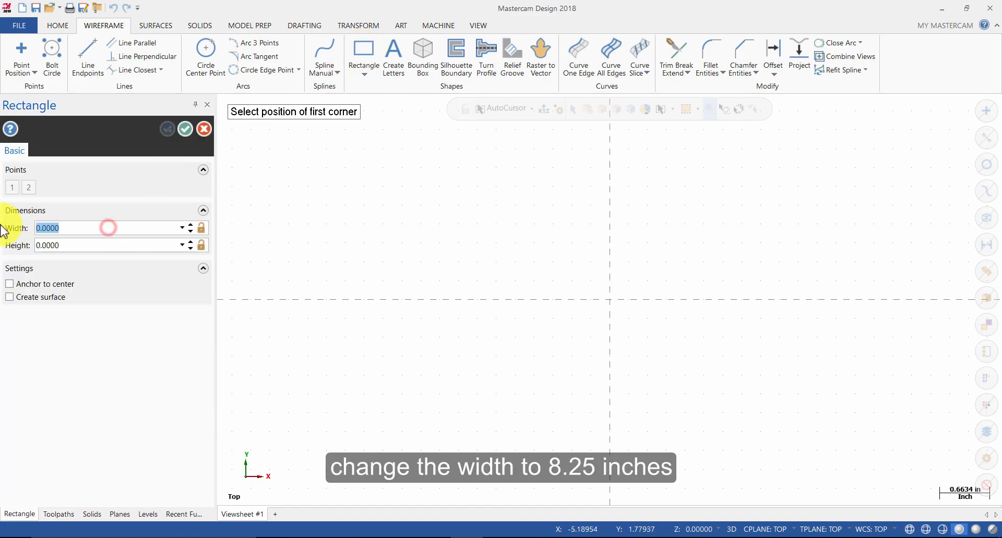
{"action": "type", "text": "8.25"}
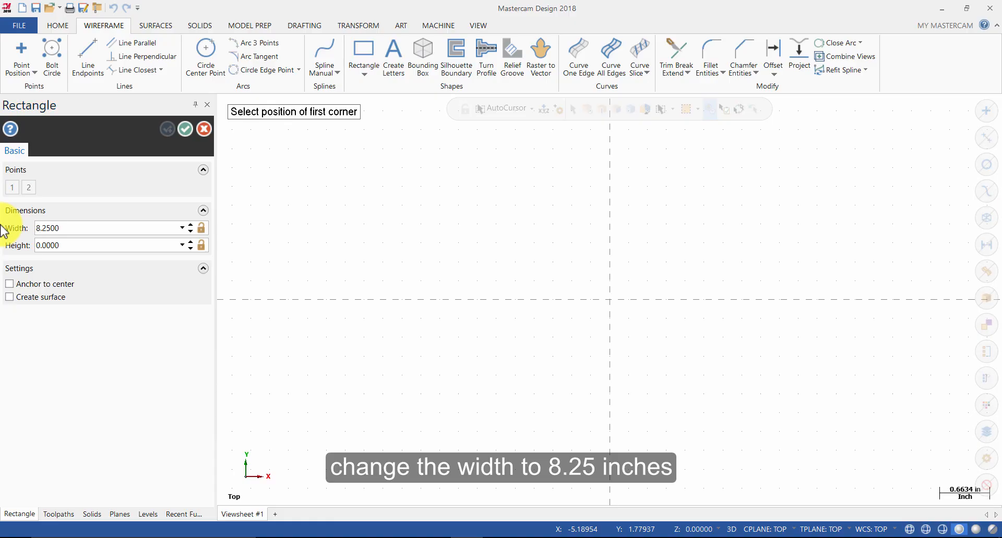
{"action": "left_click", "coordinate": [90, 241]}
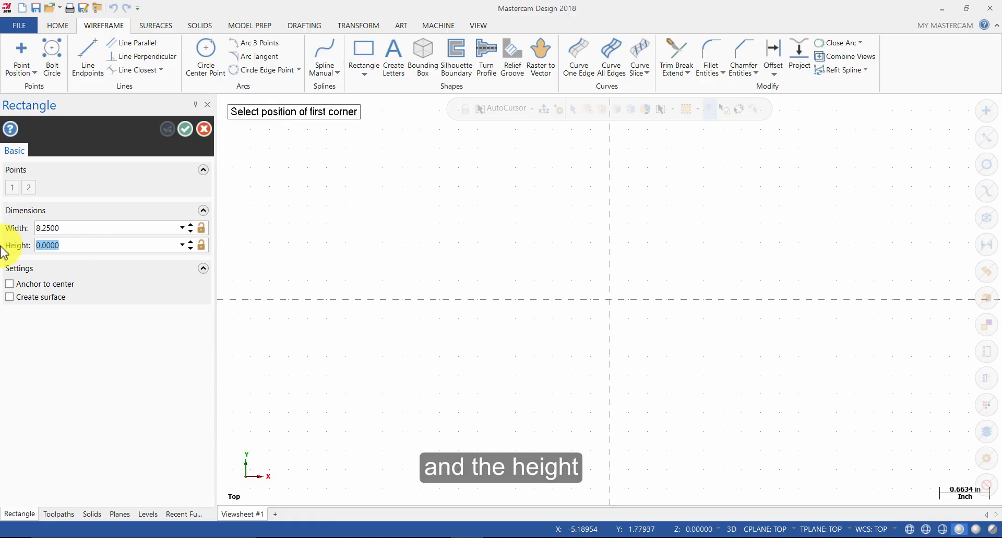
{"action": "type", "text": "-6"}
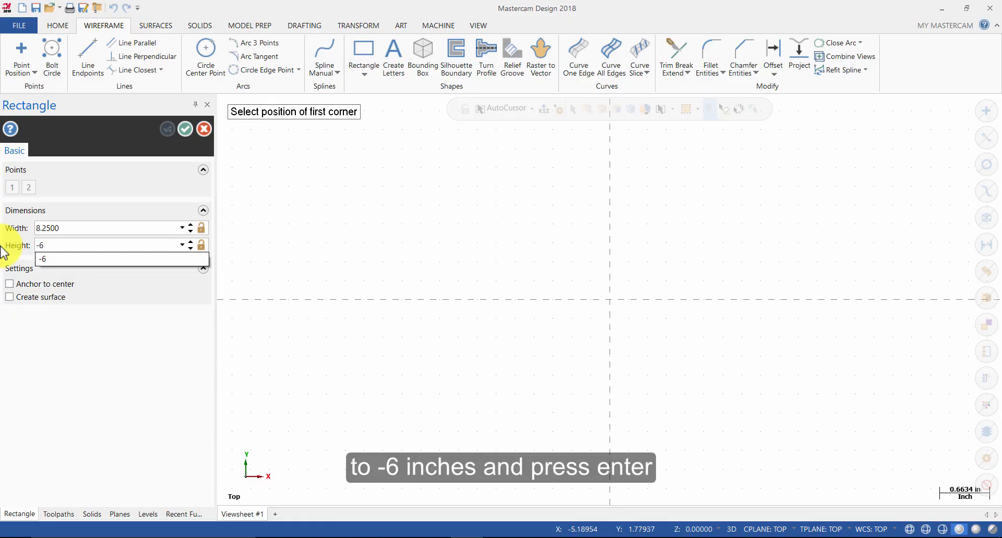
{"action": "key", "text": "Return"}
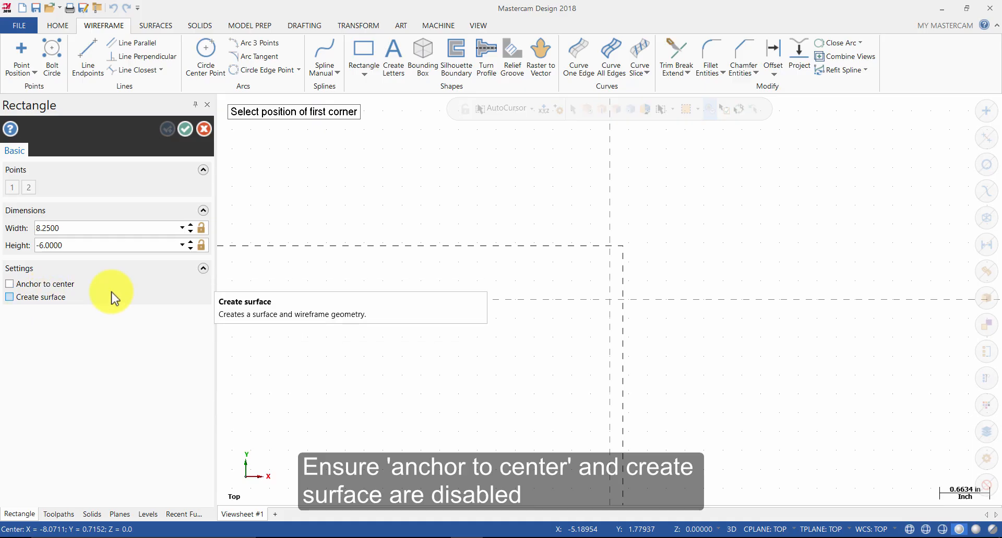
{"action": "left_click", "coordinate": [609, 300]}
{"action": "scroll", "coordinate": [574, 278], "scroll_direction": "down", "scroll_amount": 2}
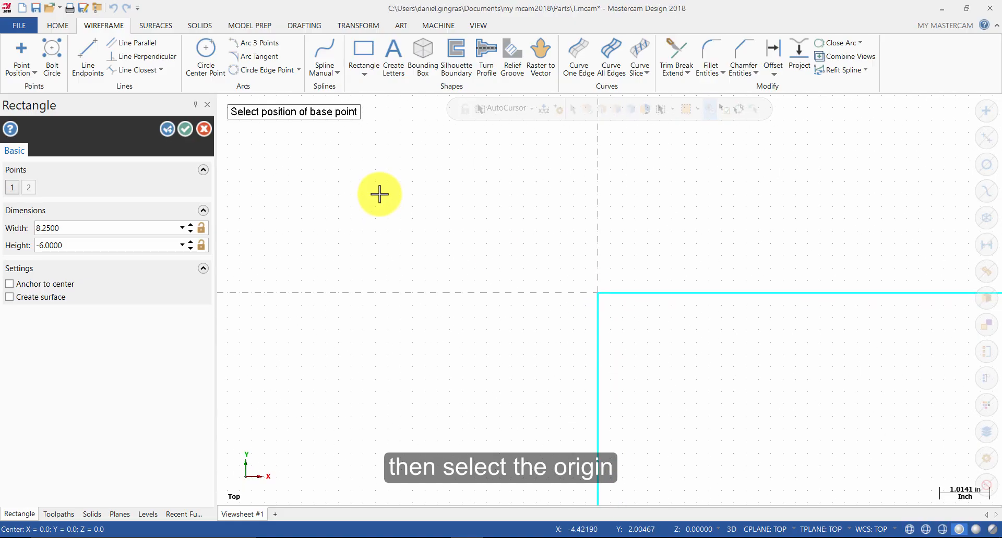
{"action": "scroll", "coordinate": [321, 186], "scroll_direction": "down", "scroll_amount": 2}
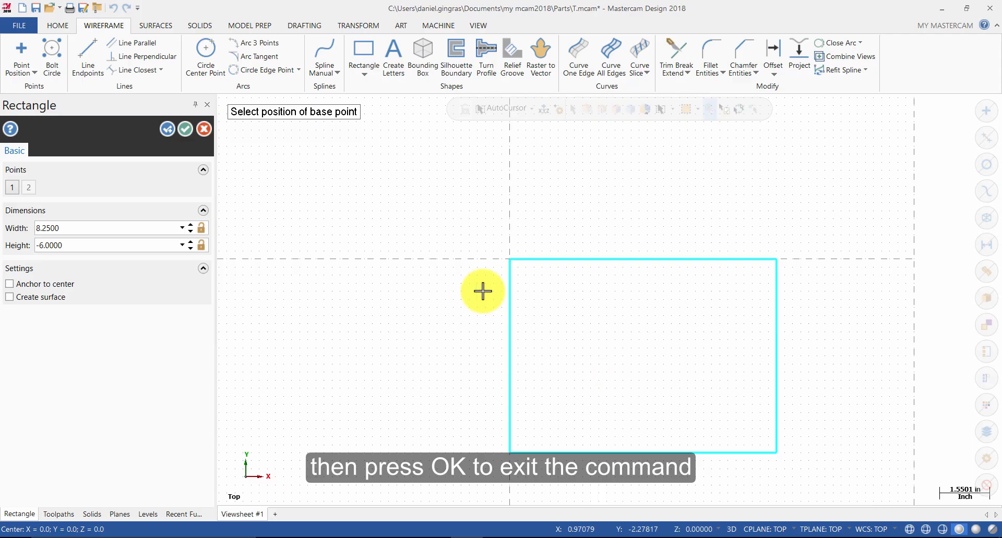
{"action": "left_click", "coordinate": [185, 130]}
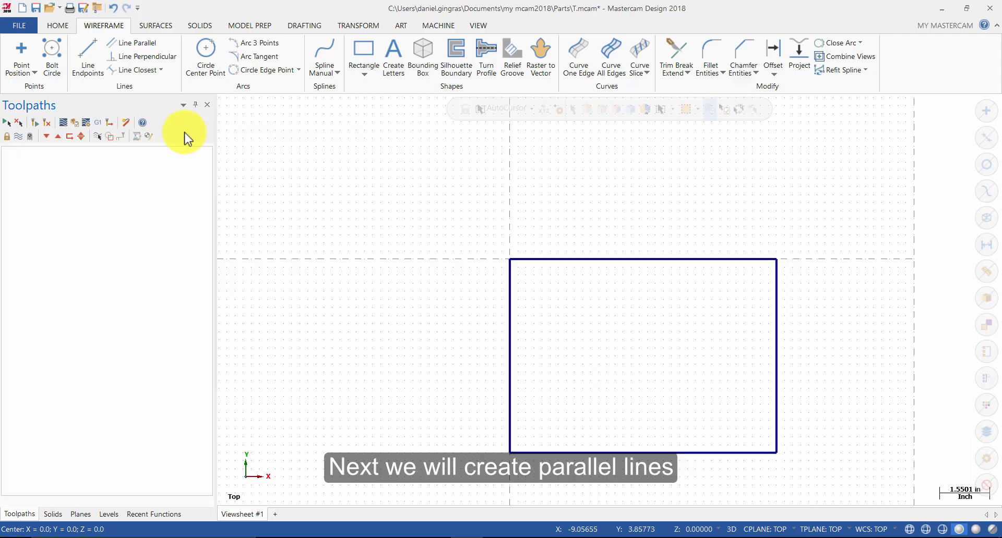
Step: Create a line parallel to the rectangle's left edge, offset 1.1 inches to the right of it
{"action": "left_click", "coordinate": [149, 44]}
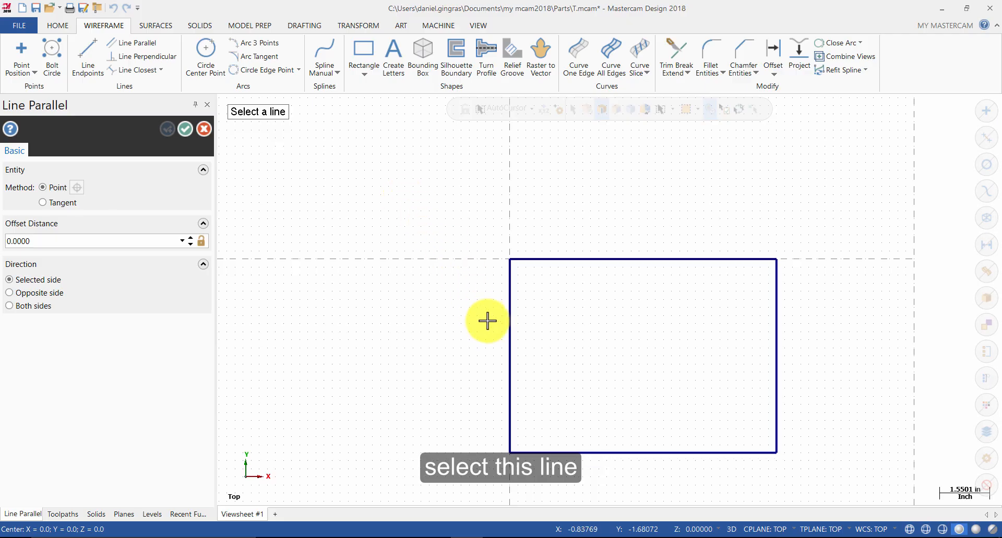
{"action": "left_click", "coordinate": [509, 328]}
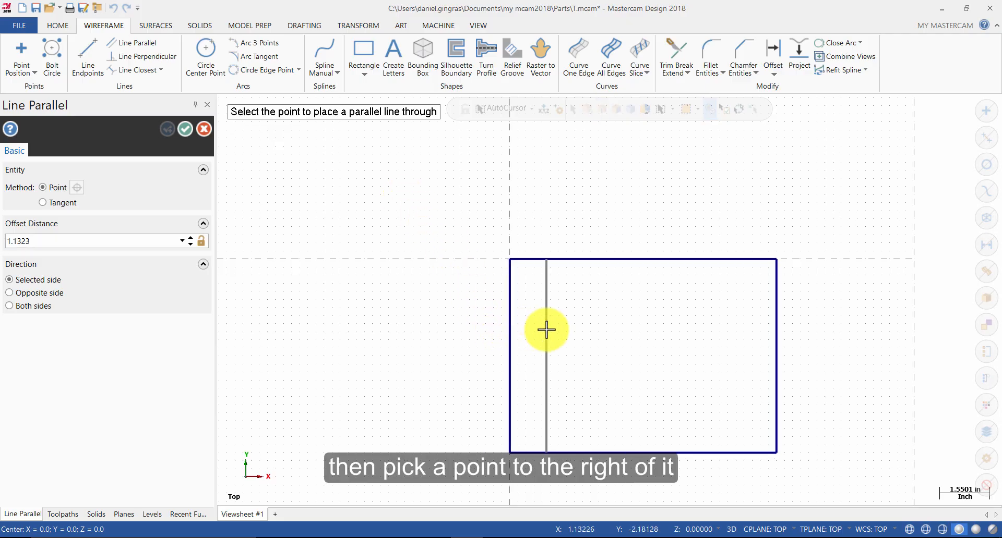
{"action": "left_click", "coordinate": [545, 329]}
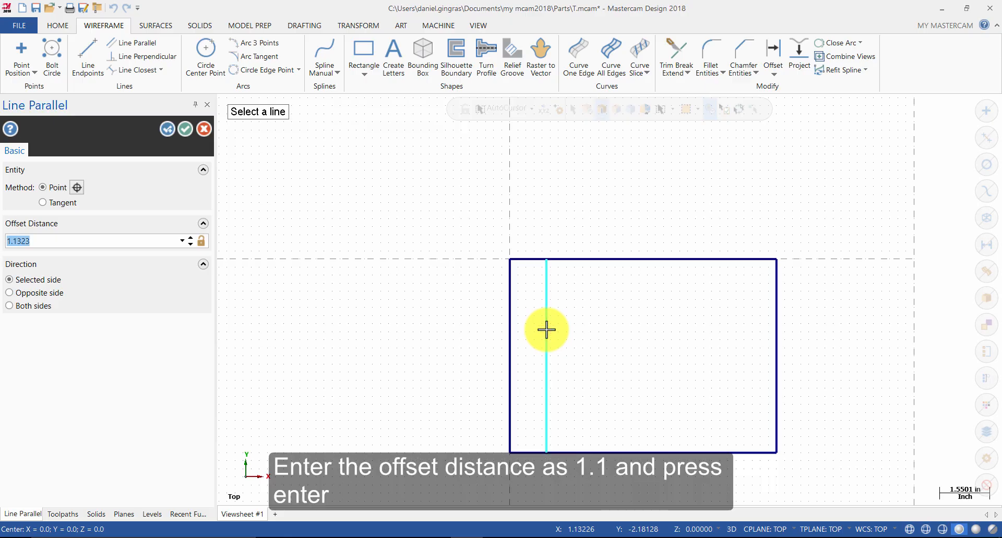
{"action": "type", "text": "1.1"}
{"action": "key", "text": "Return"}
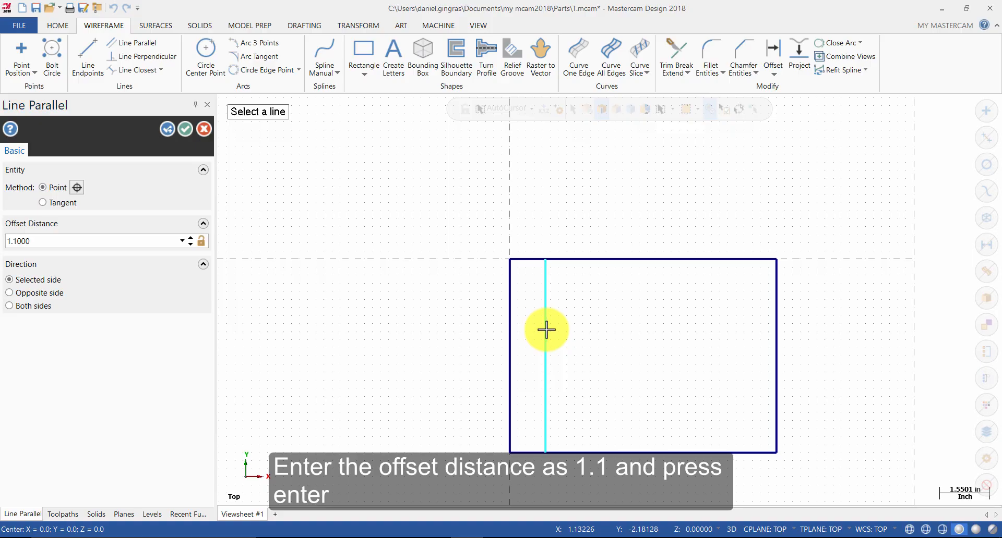
Step: Add a second parallel line offset 1.7 inches to the right of the rectangle's left edge
{"action": "left_click", "coordinate": [510, 336]}
{"action": "left_click", "coordinate": [560, 341]}
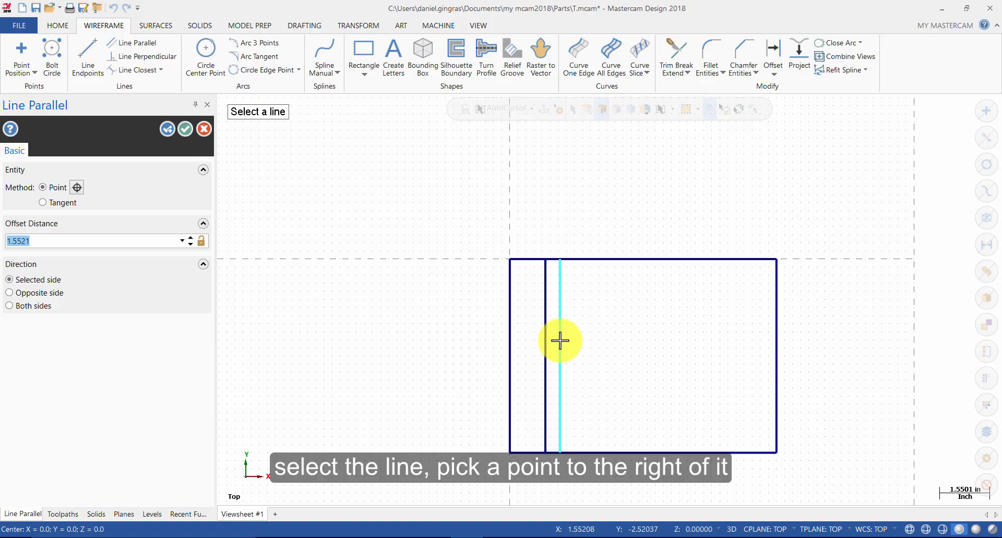
{"action": "type", "text": "1.7"}
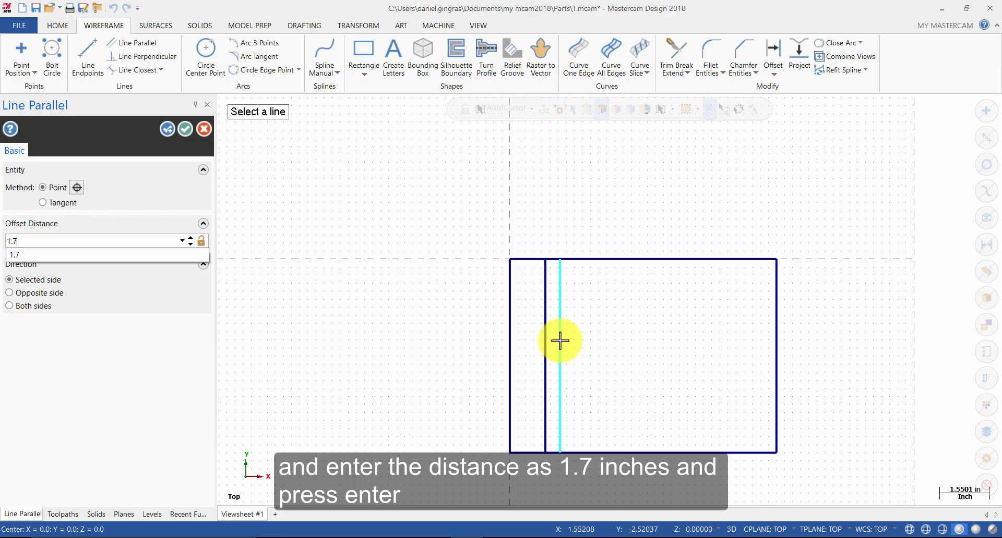
{"action": "key", "text": "Return"}
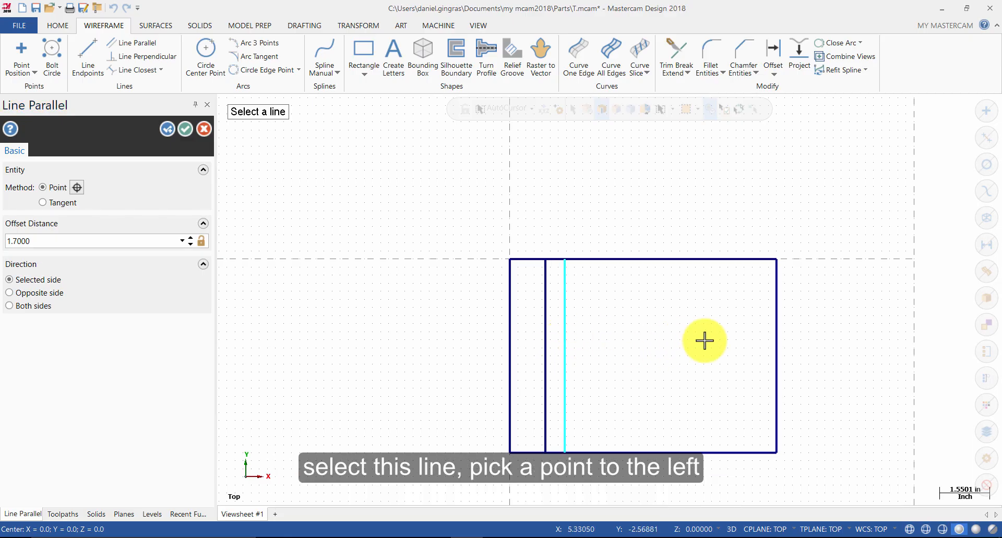
Step: Create a line parallel to the rectangle's right edge, offset 1.1 inches to the left of it
{"action": "left_click", "coordinate": [774, 346]}
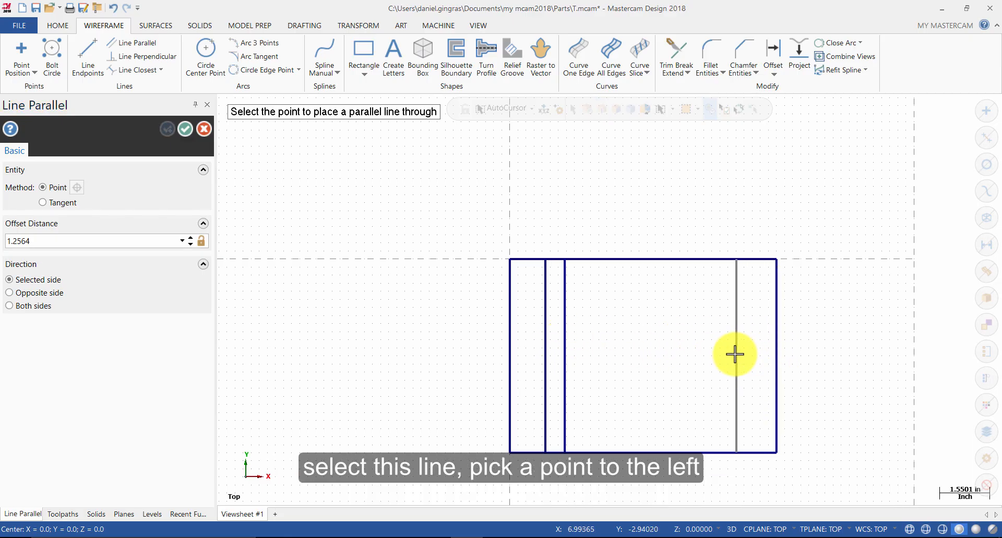
{"action": "left_click", "coordinate": [733, 354]}
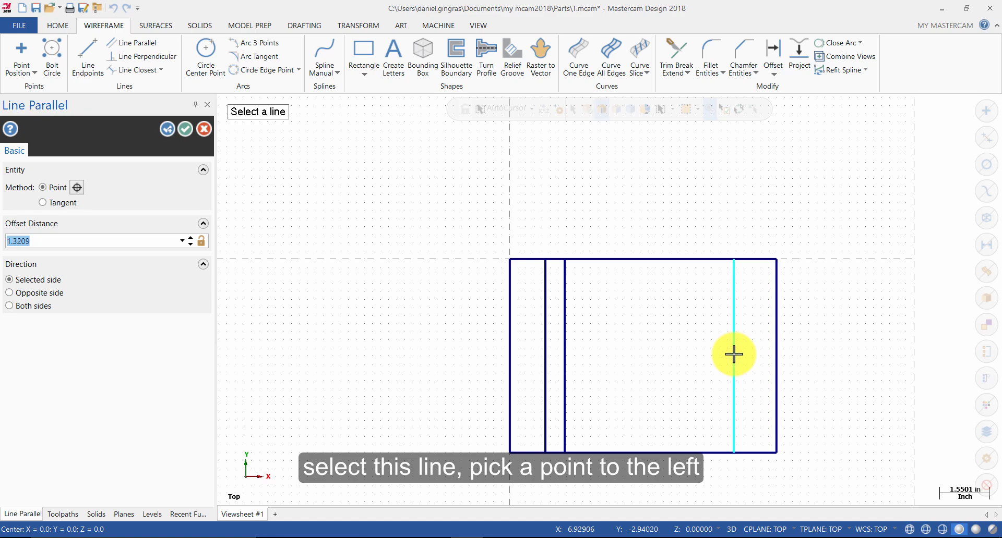
{"action": "type", "text": "1.1"}
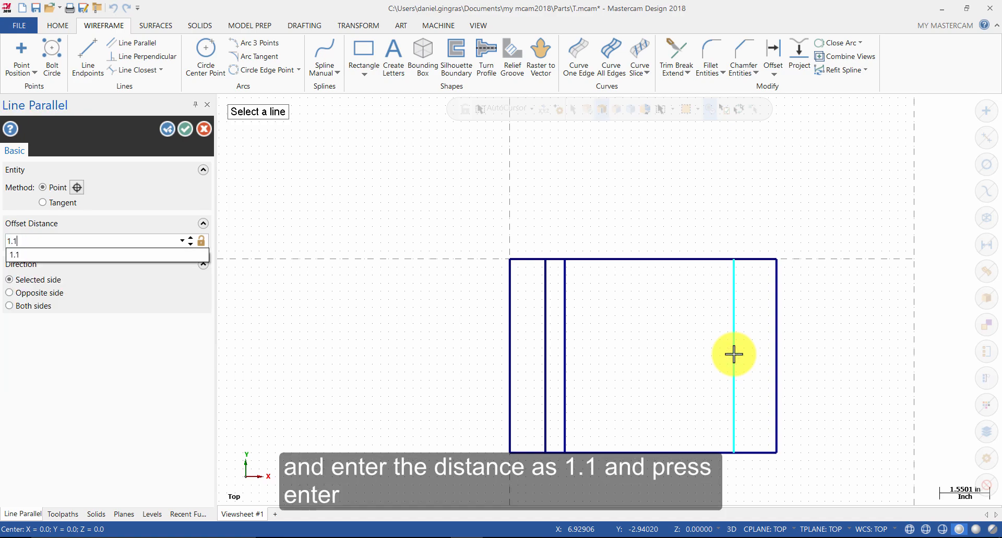
{"action": "key", "text": "Return"}
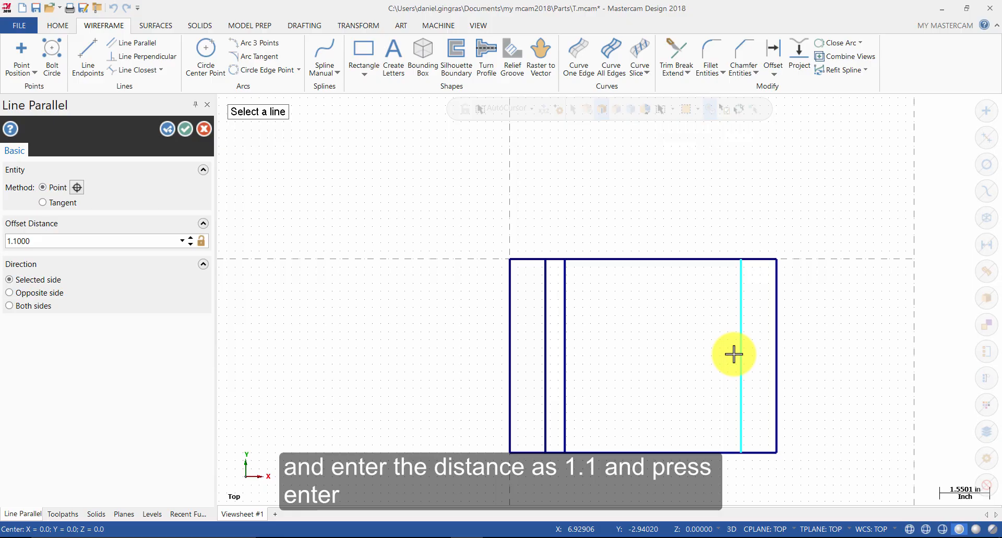
Step: Add a second parallel line offset 1.7 inches inward from the rectangle's right edge, keeping Line Parallel active
{"action": "left_click", "coordinate": [775, 362]}
{"action": "left_click", "coordinate": [722, 365]}
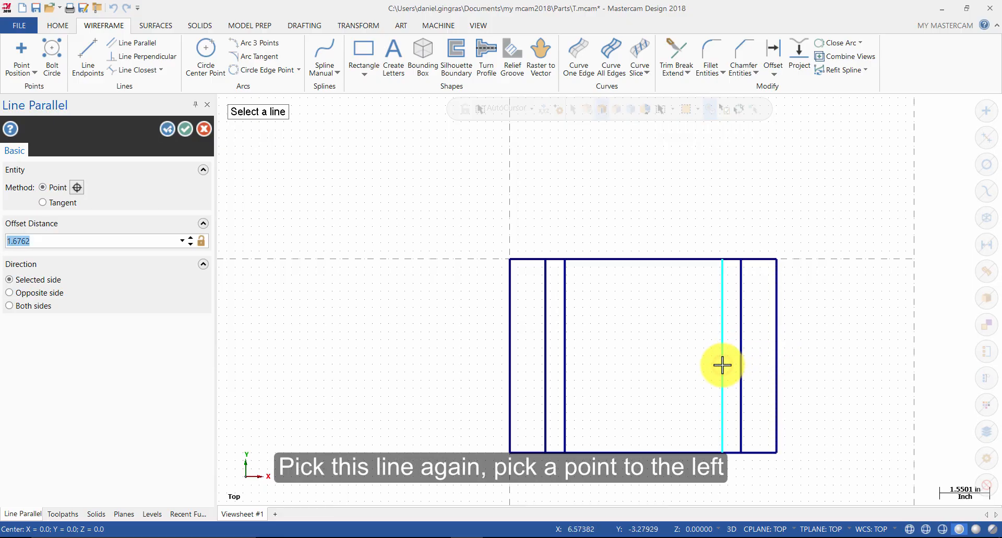
{"action": "type", "text": "1.7"}
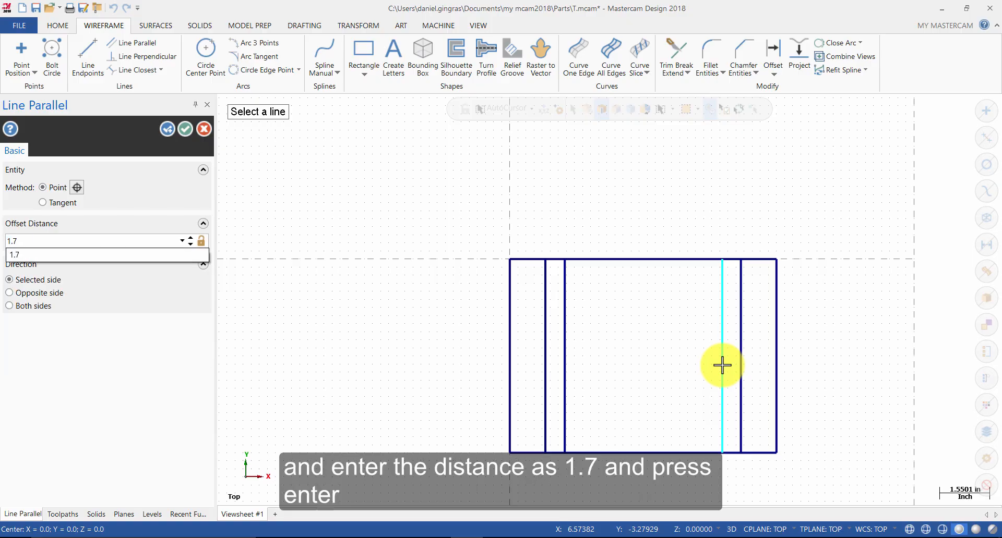
{"action": "key", "text": "Return"}
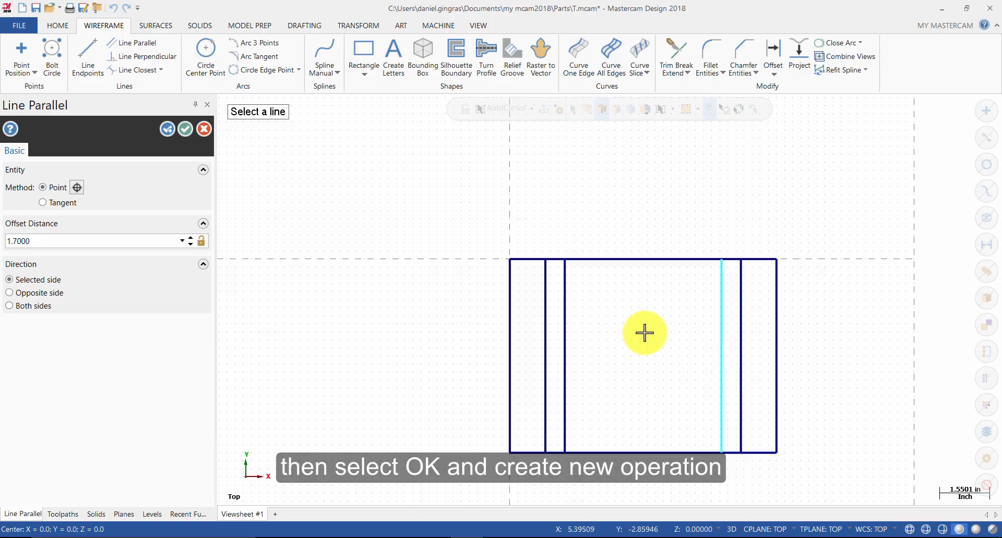
{"action": "left_click", "coordinate": [163, 129]}
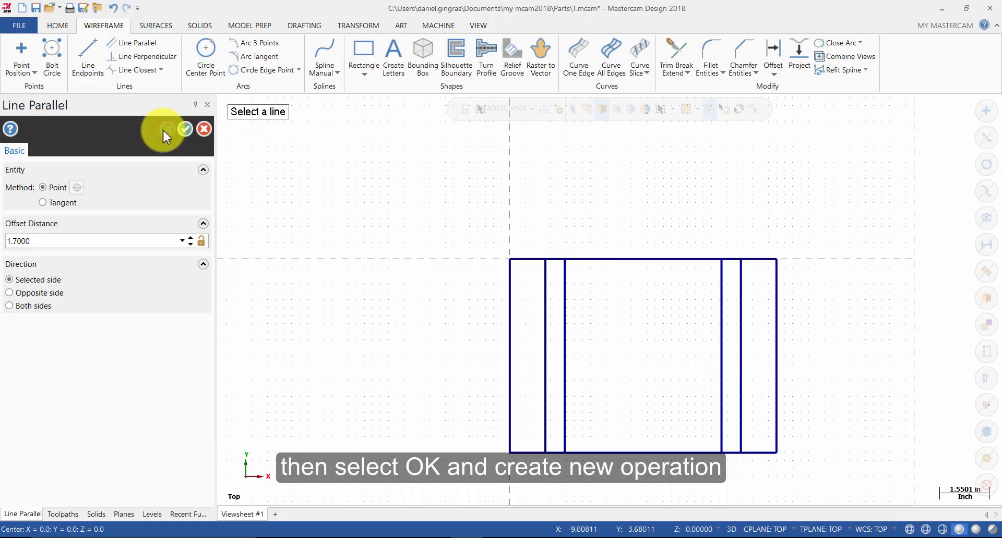
Step: Create a horizontal line parallel to the rectangle's top edge, offset 3 inches below it
{"action": "left_click", "coordinate": [635, 259]}
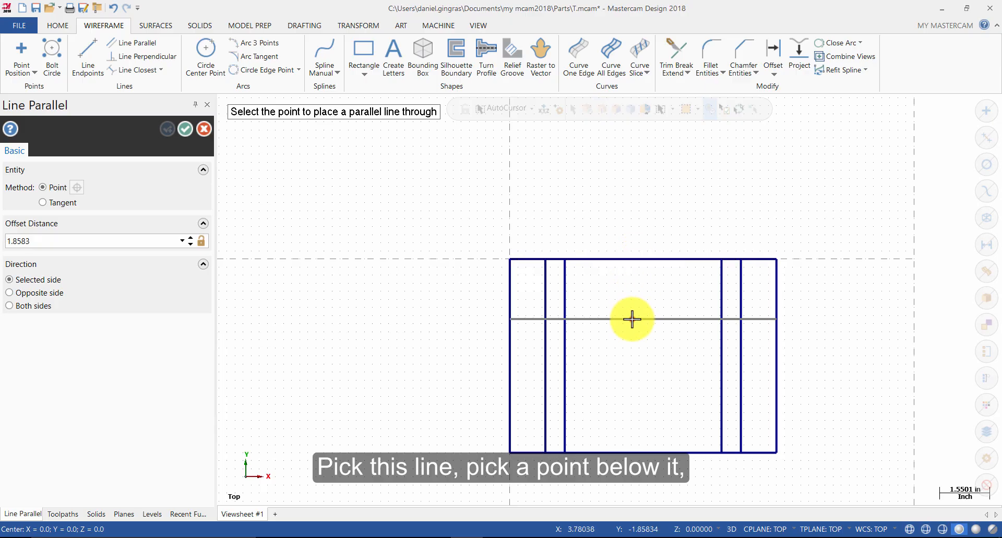
{"action": "left_click", "coordinate": [632, 319]}
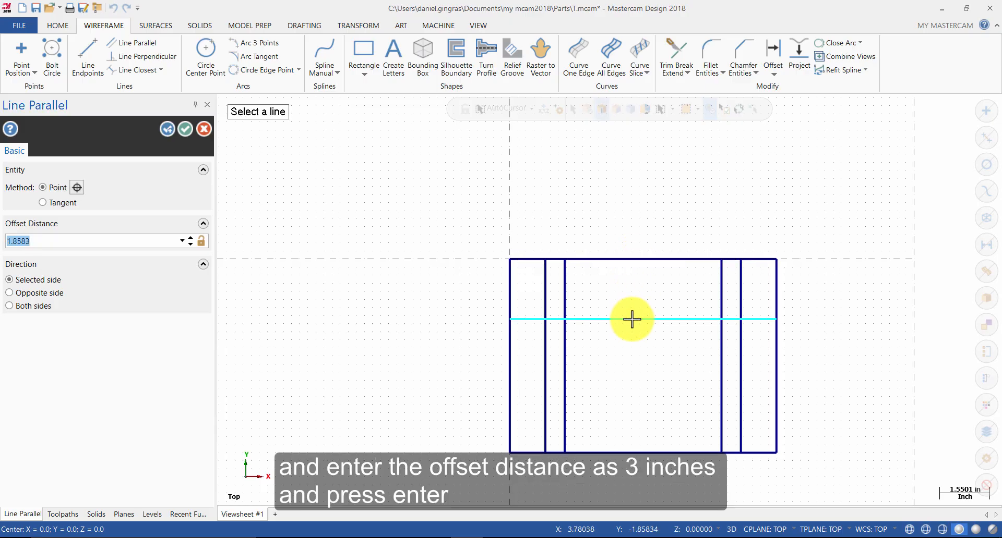
{"action": "type", "text": "3"}
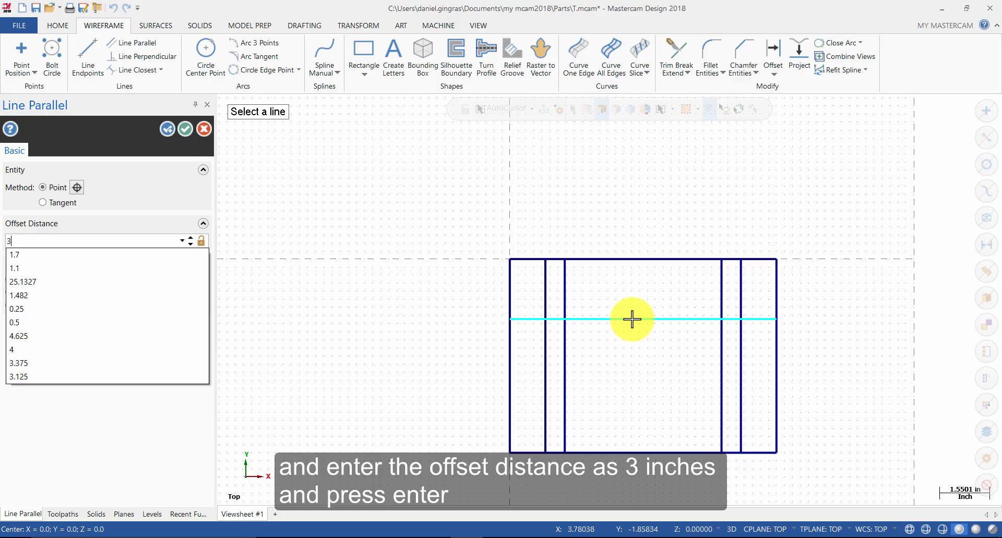
{"action": "key", "text": "Return"}
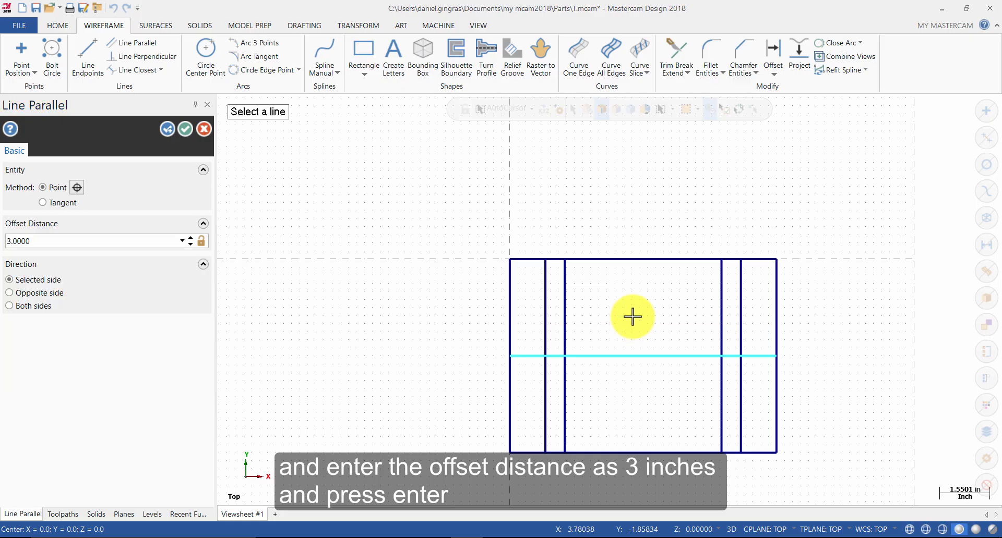
Step: Create a second horizontal line parallel to the rectangle's top edge, offset 2.185 inches below it, and finish Line Parallel
{"action": "left_click", "coordinate": [639, 260]}
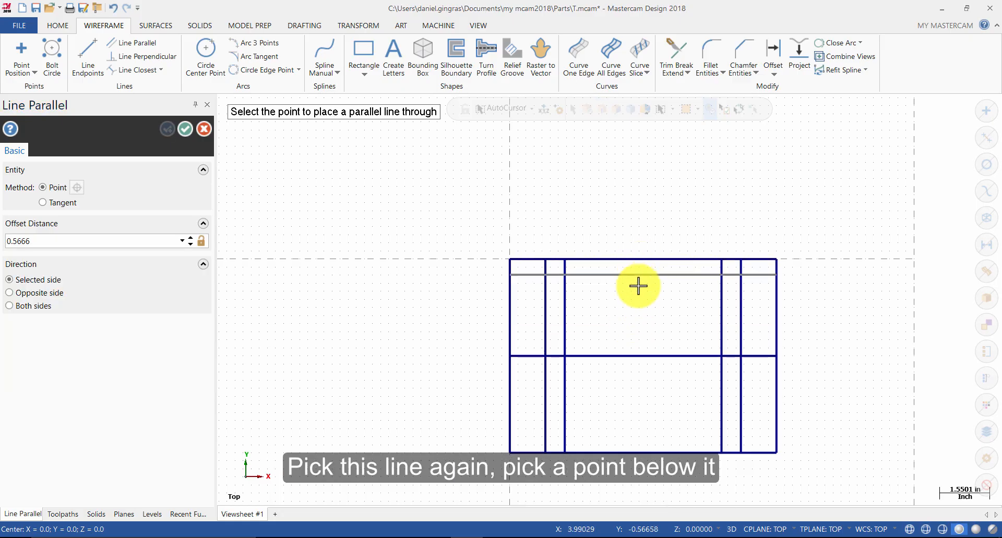
{"action": "left_click", "coordinate": [638, 331]}
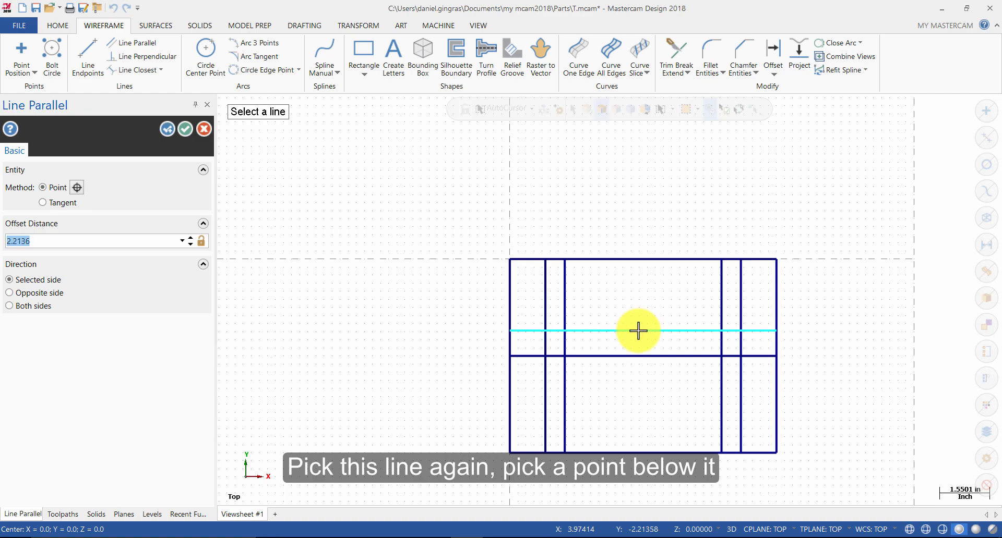
{"action": "type", "text": "2.185"}
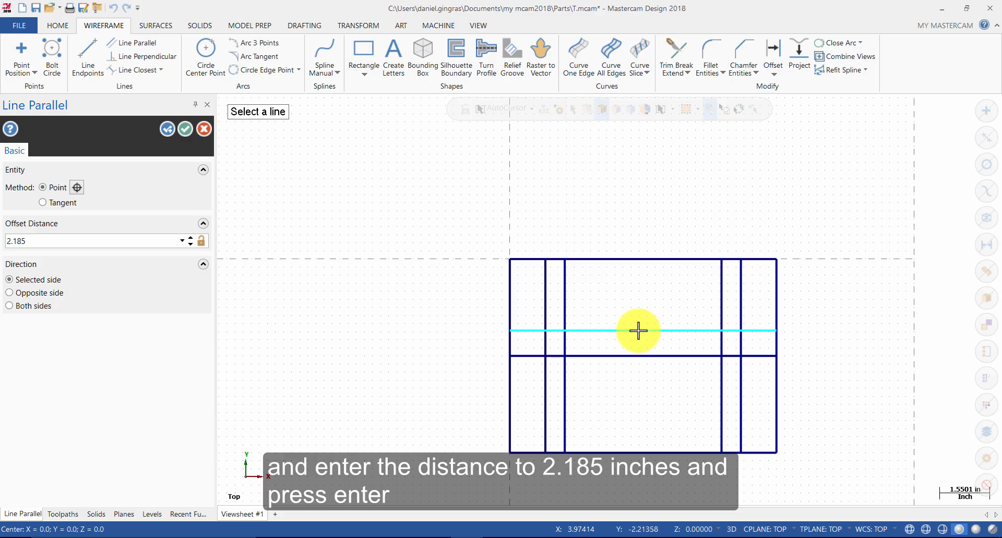
{"action": "key", "text": "Return"}
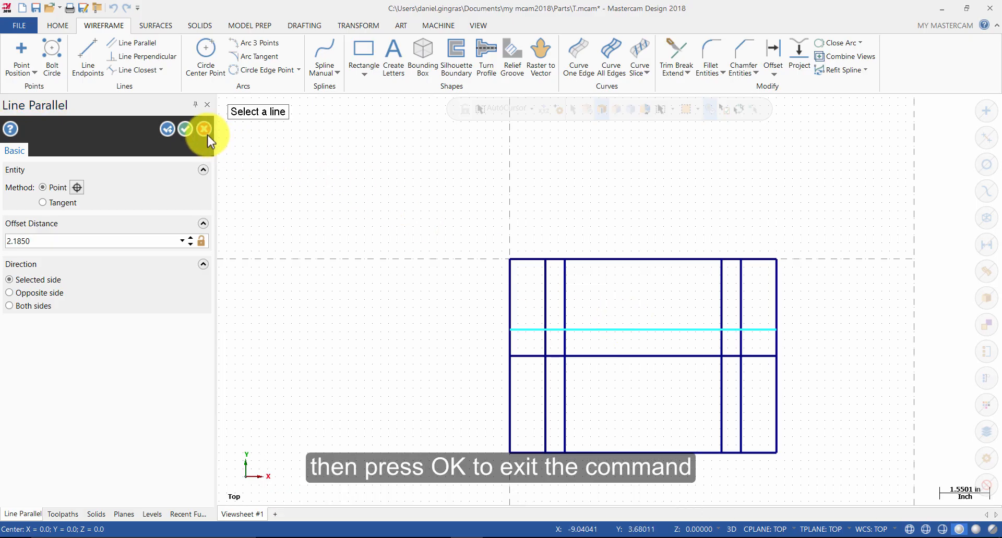
{"action": "left_click", "coordinate": [190, 131]}
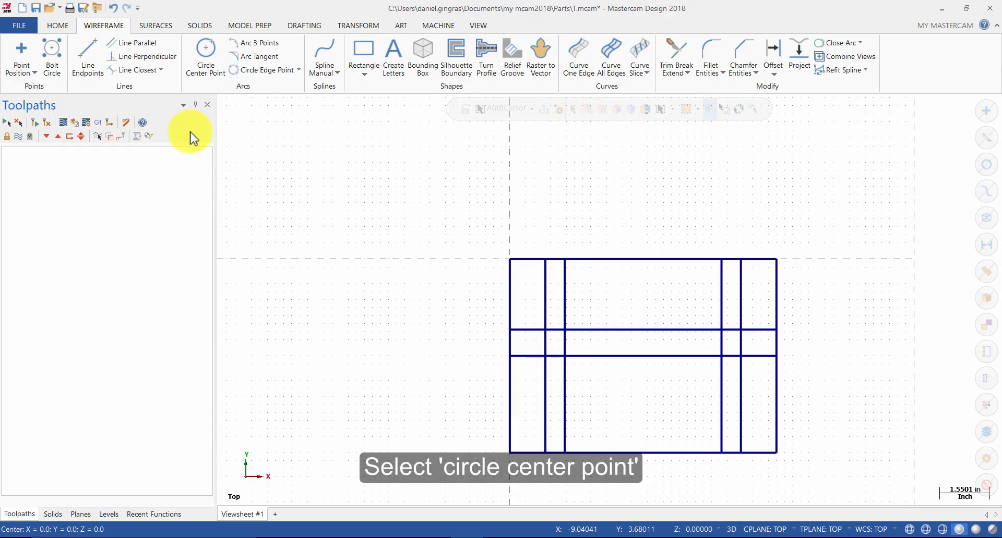
Step: Draw a 5.125-inch diameter circle centered on the midpoint of the horizontal line 3 inches below the top edge
{"action": "left_click", "coordinate": [205, 50]}
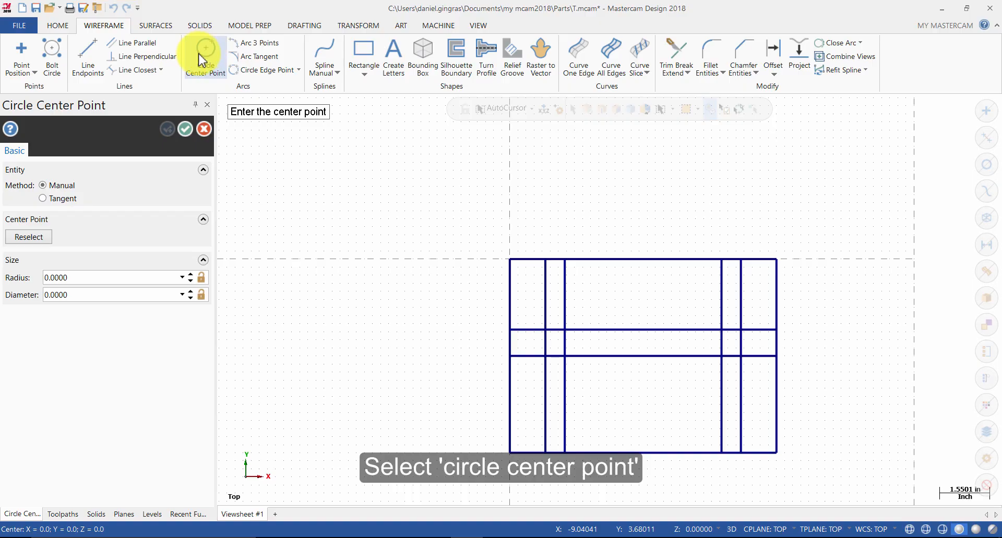
{"action": "left_click", "coordinate": [98, 298]}
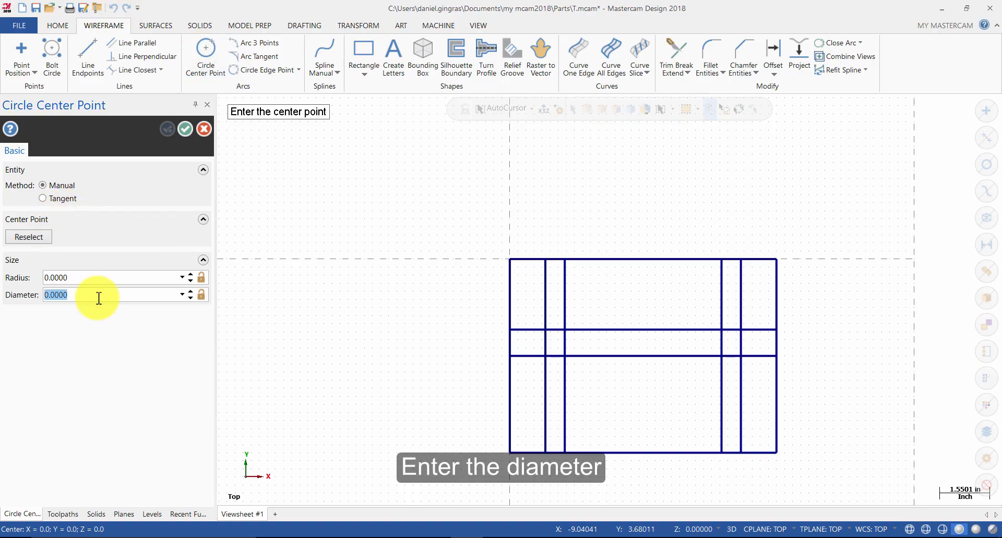
{"action": "type", "text": "5.125"}
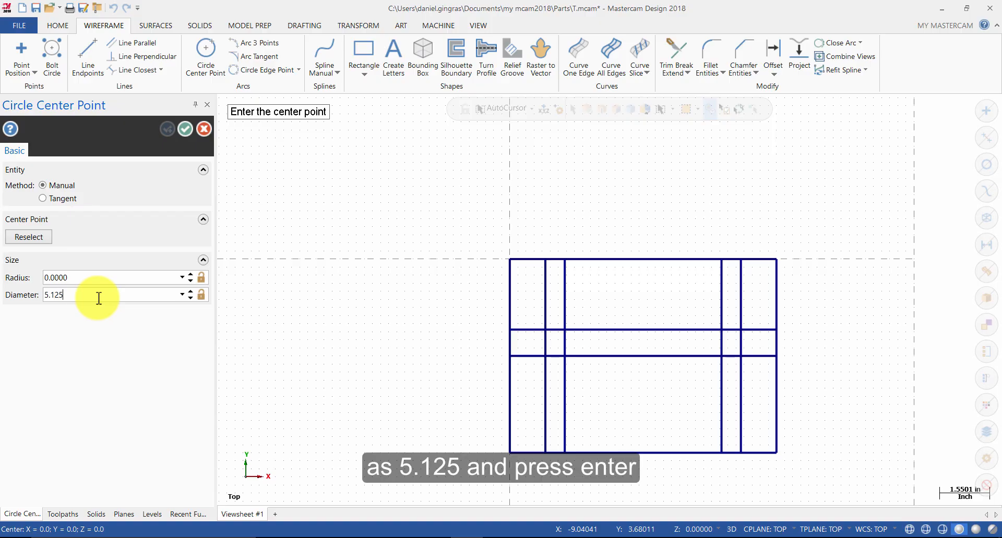
{"action": "key", "text": "Return"}
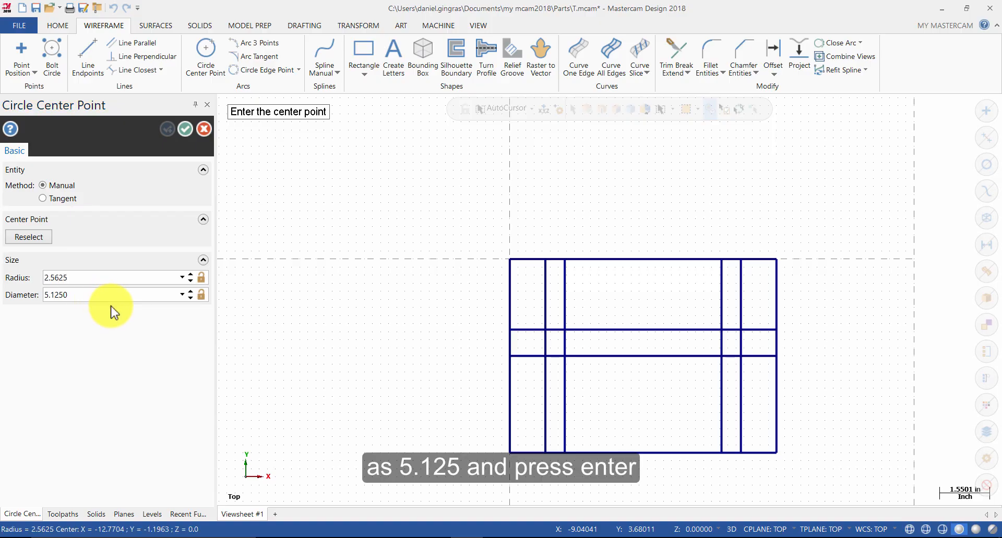
{"action": "left_click", "coordinate": [643, 359]}
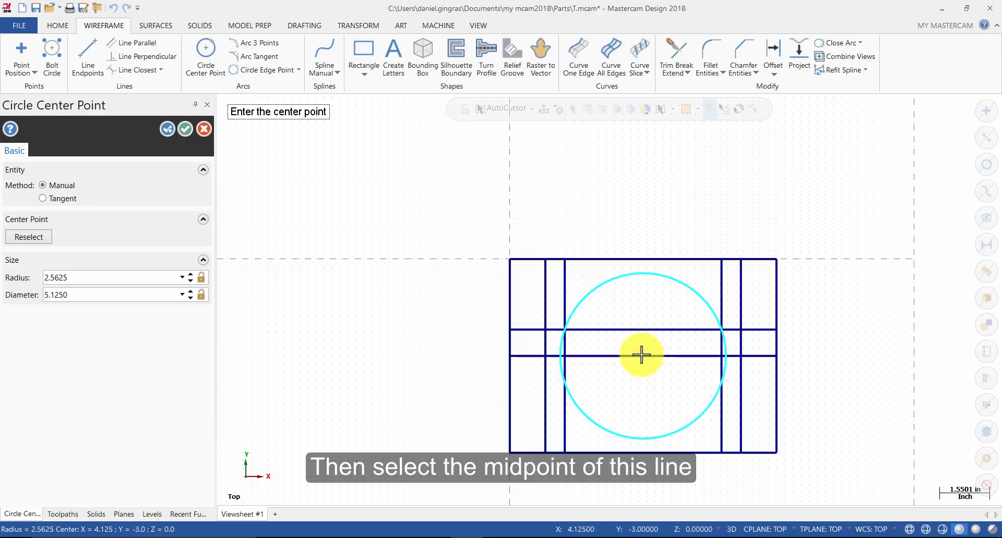
{"action": "left_click", "coordinate": [189, 130]}
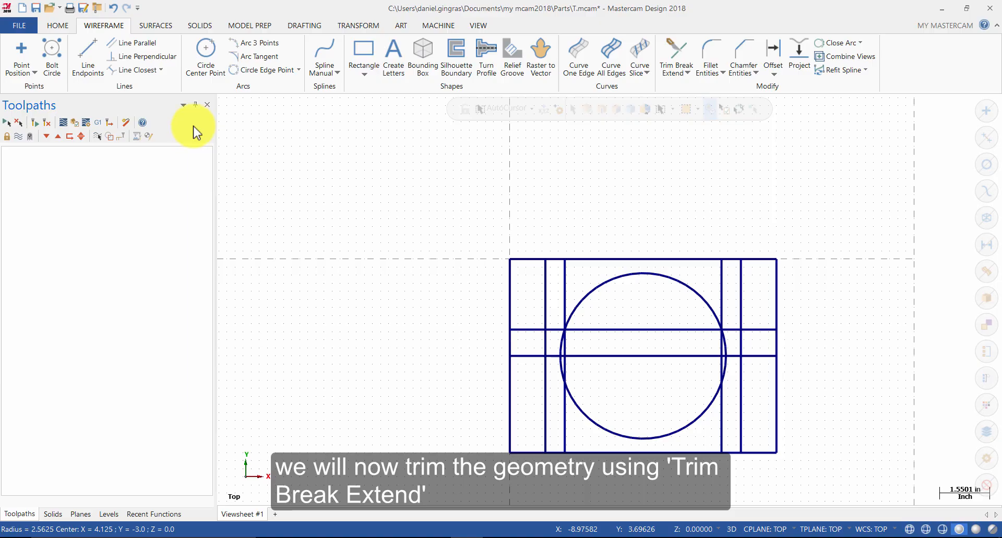
Step: Trim the circle with Trim to point, keeping its upper arc between the upper horizontal line's intersections with the two inner vertical lines
{"action": "left_click", "coordinate": [677, 55]}
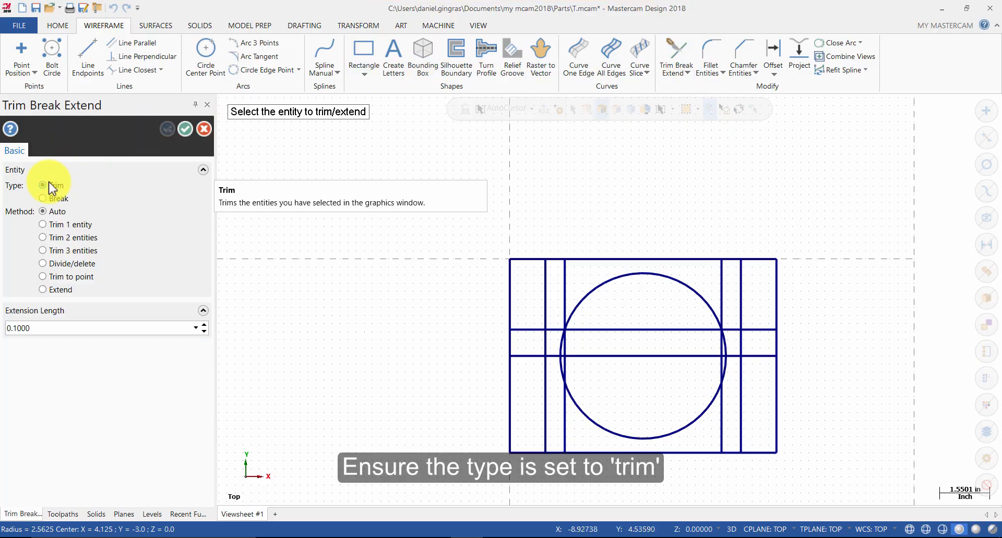
{"action": "left_click", "coordinate": [69, 279]}
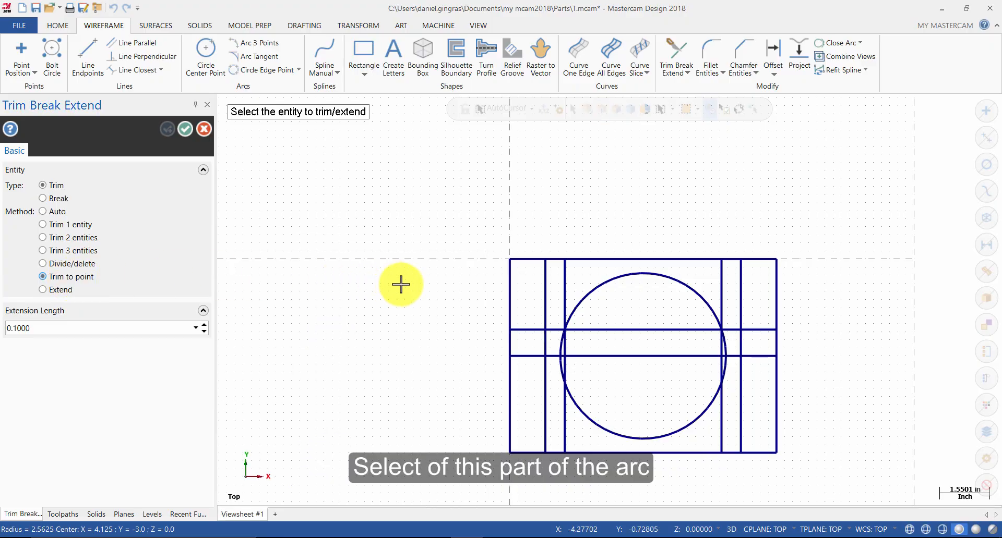
{"action": "left_click", "coordinate": [610, 280]}
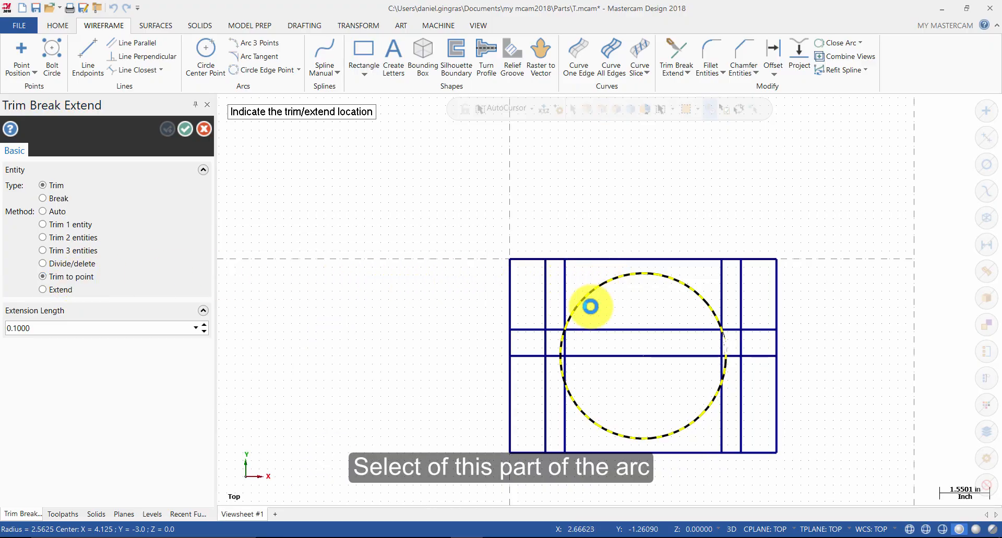
{"action": "left_click", "coordinate": [567, 333]}
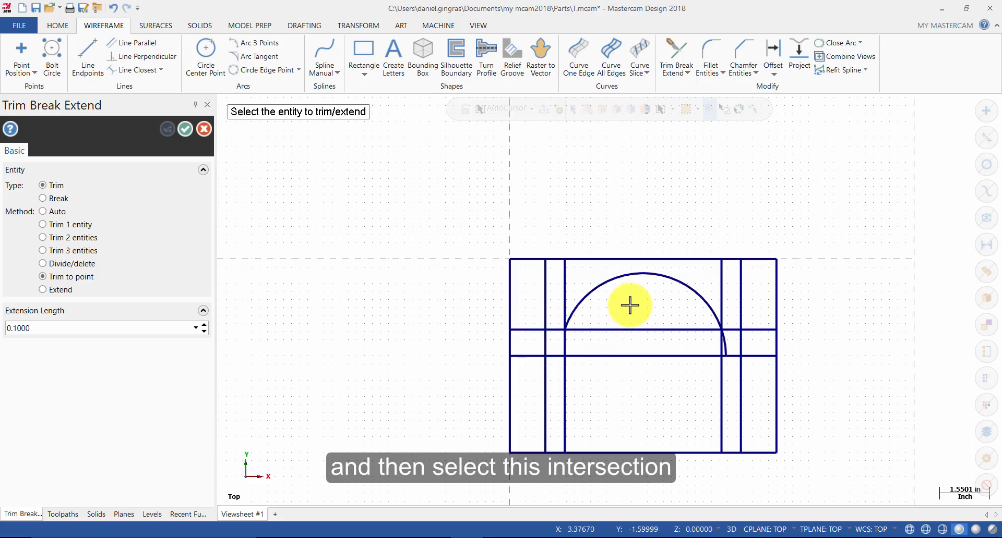
{"action": "left_click", "coordinate": [646, 276]}
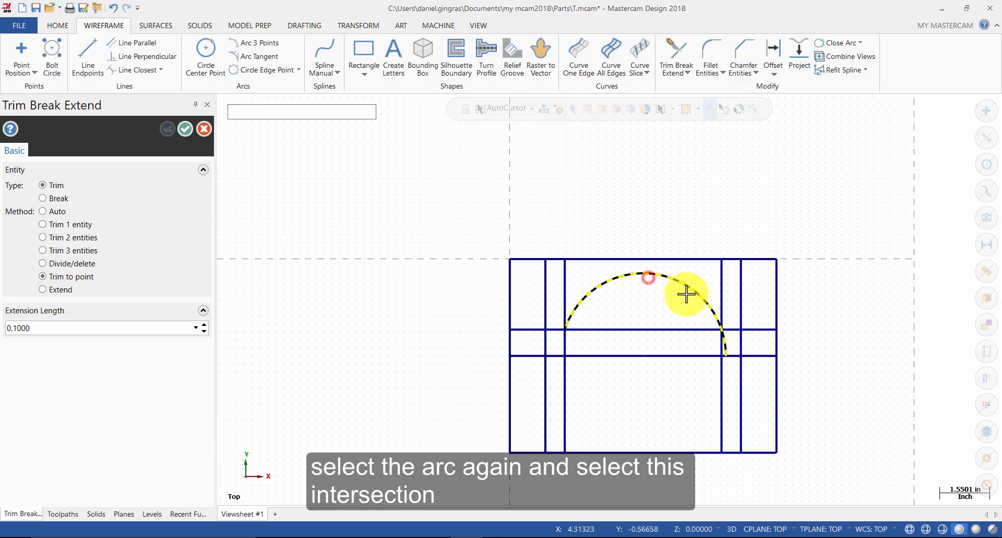
{"action": "left_click", "coordinate": [720, 329]}
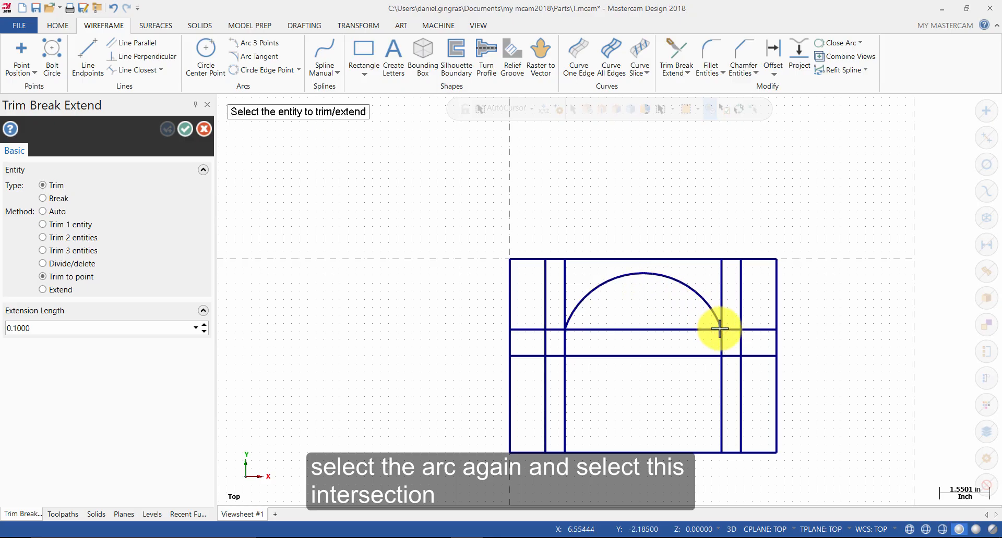
Step: Using Trim 2 entities, trim the lower horizontal construction line to both outer vertical construction lines, keeping the verticals above it
{"action": "left_click", "coordinate": [75, 240]}
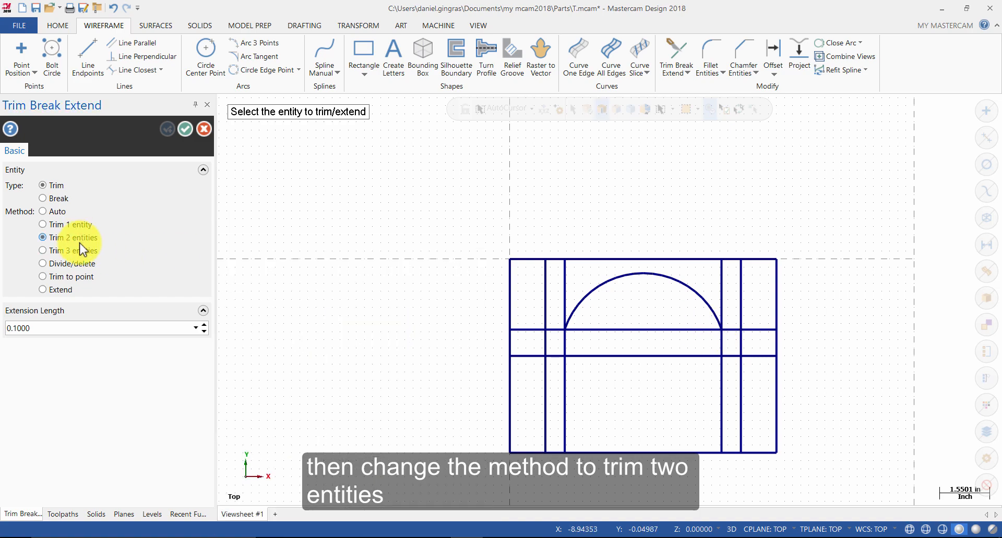
{"action": "left_click", "coordinate": [600, 356]}
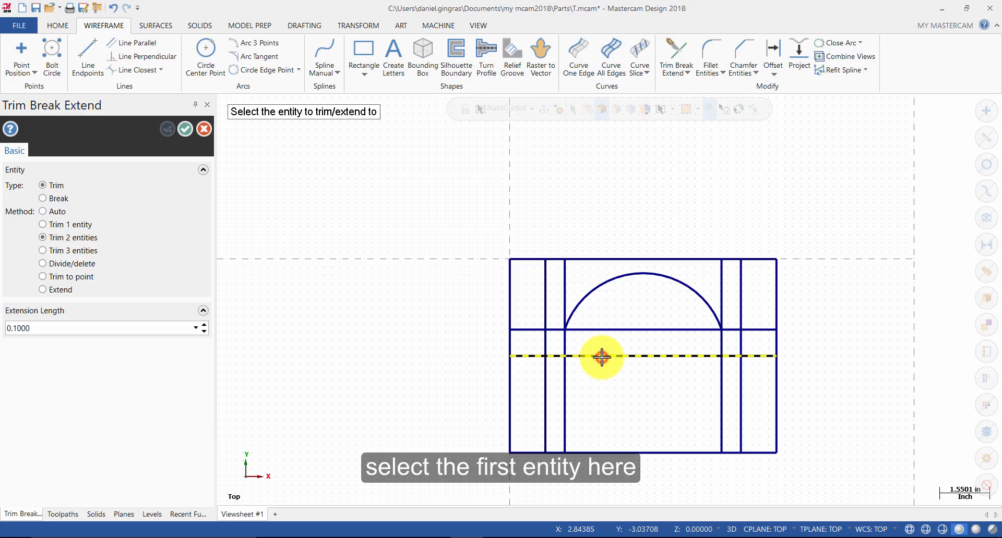
{"action": "left_click", "coordinate": [545, 305]}
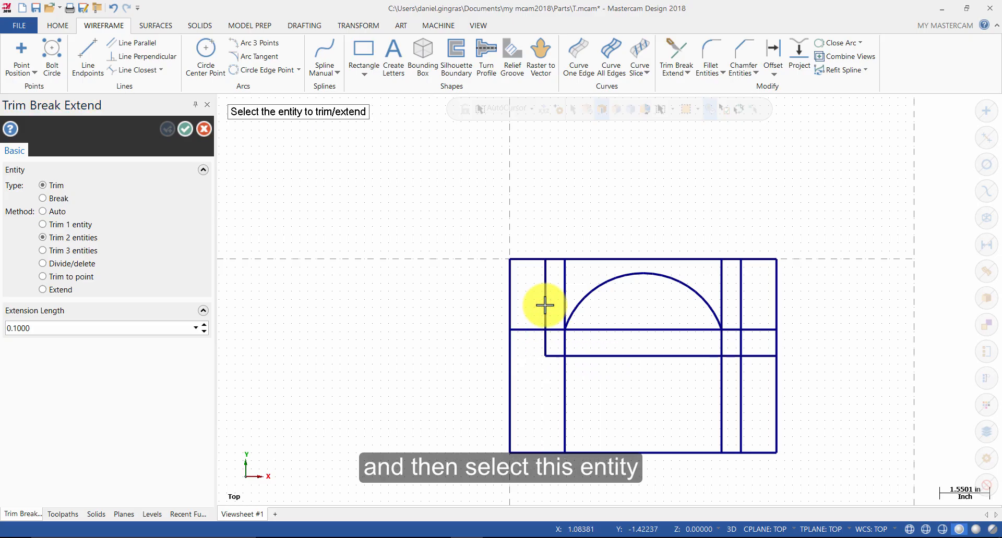
{"action": "left_click", "coordinate": [639, 356]}
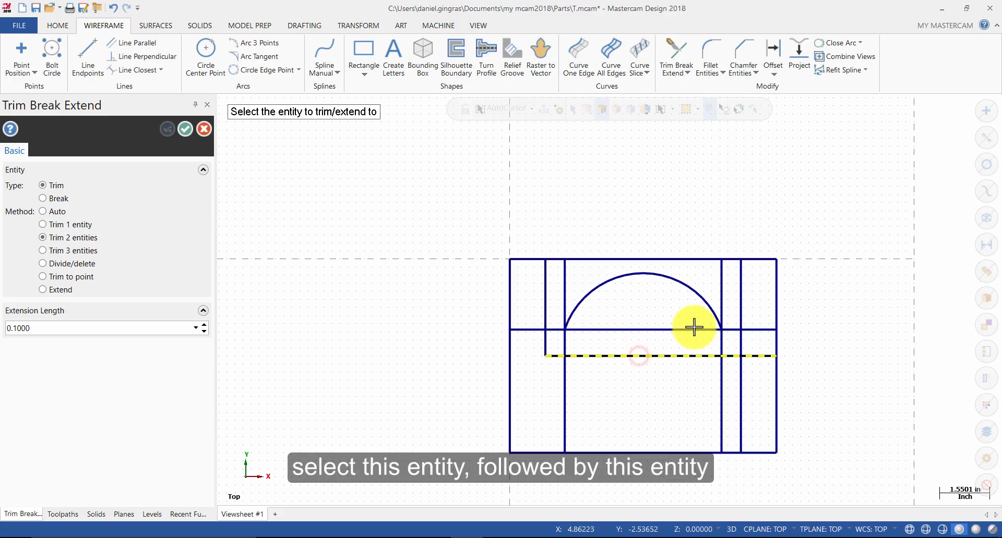
{"action": "left_click", "coordinate": [740, 292]}
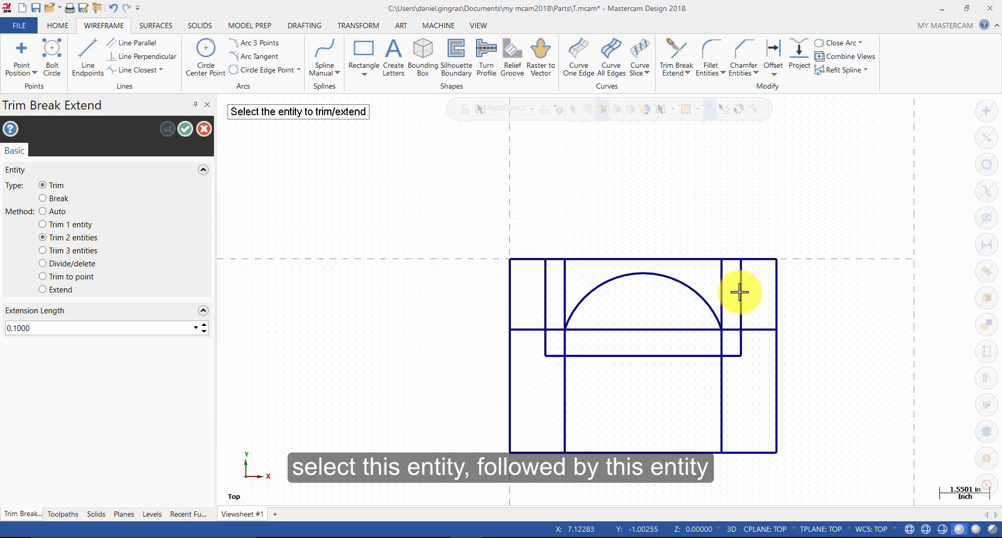
Step: Trim the upper horizontal line against both outer vertical construction lines, keeping only the vertical segments between the two horizontal lines
{"action": "left_click", "coordinate": [655, 329]}
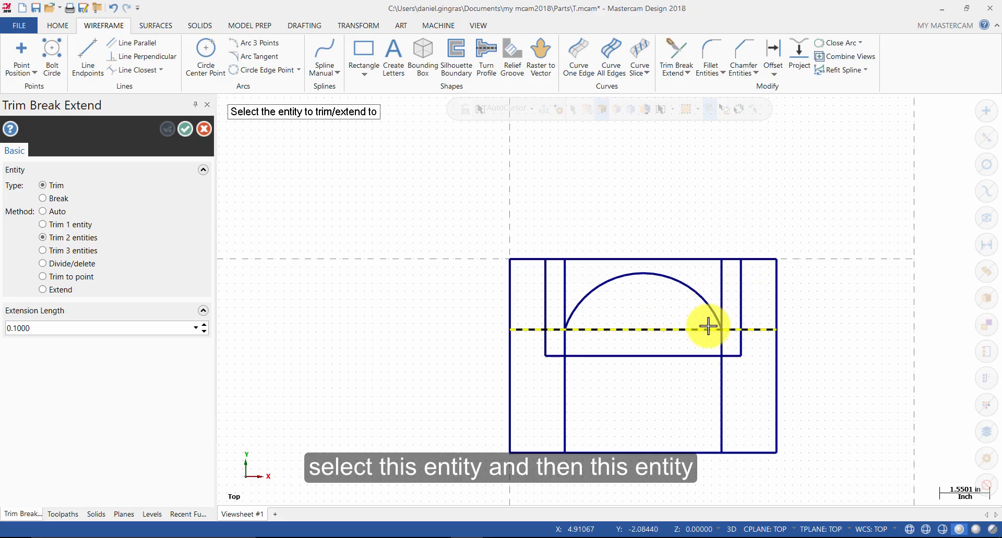
{"action": "left_click", "coordinate": [742, 345]}
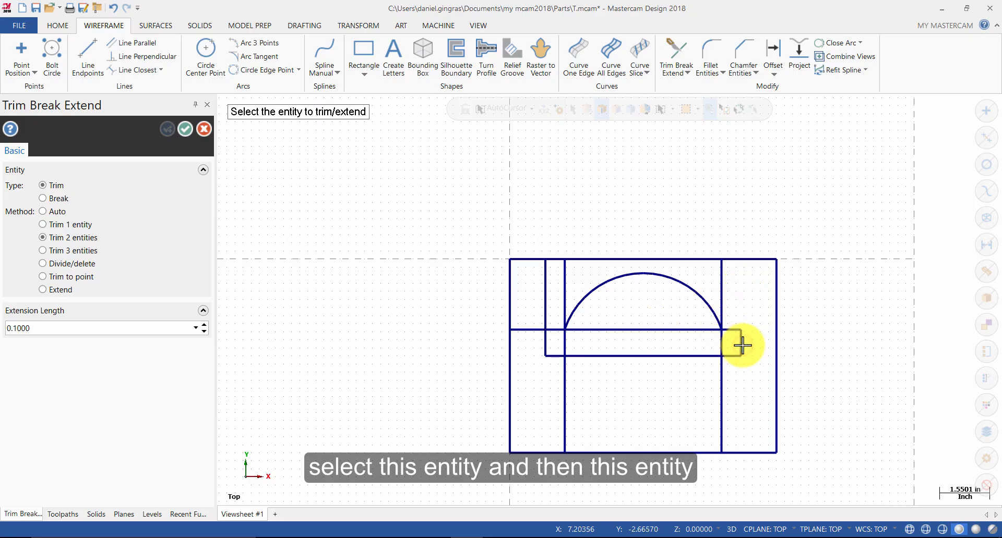
{"action": "left_click", "coordinate": [630, 330]}
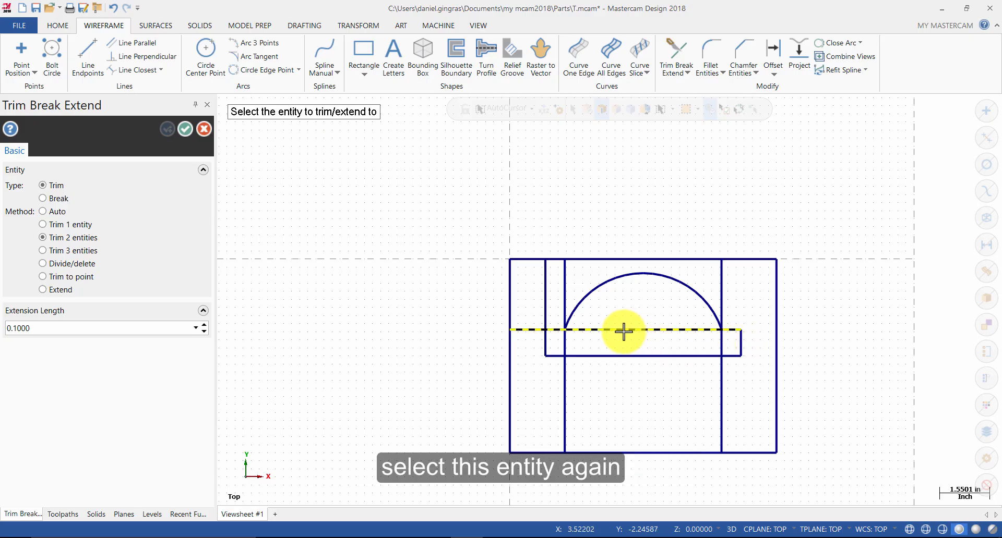
{"action": "left_click", "coordinate": [544, 346]}
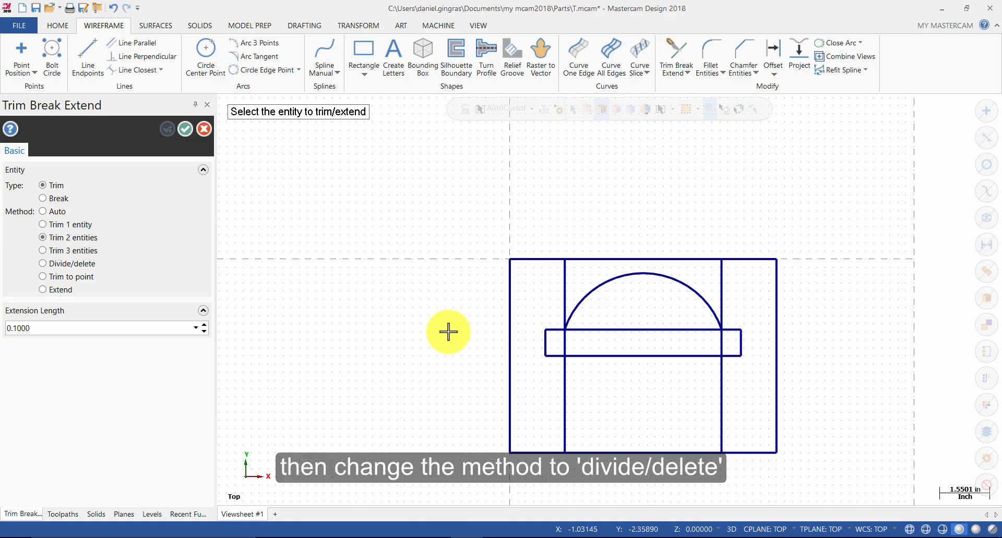
Step: Remove the upper horizontal line's segment beneath the arc with Divide/delete, and delete the two inner vertical construction lines
{"action": "left_click", "coordinate": [78, 264]}
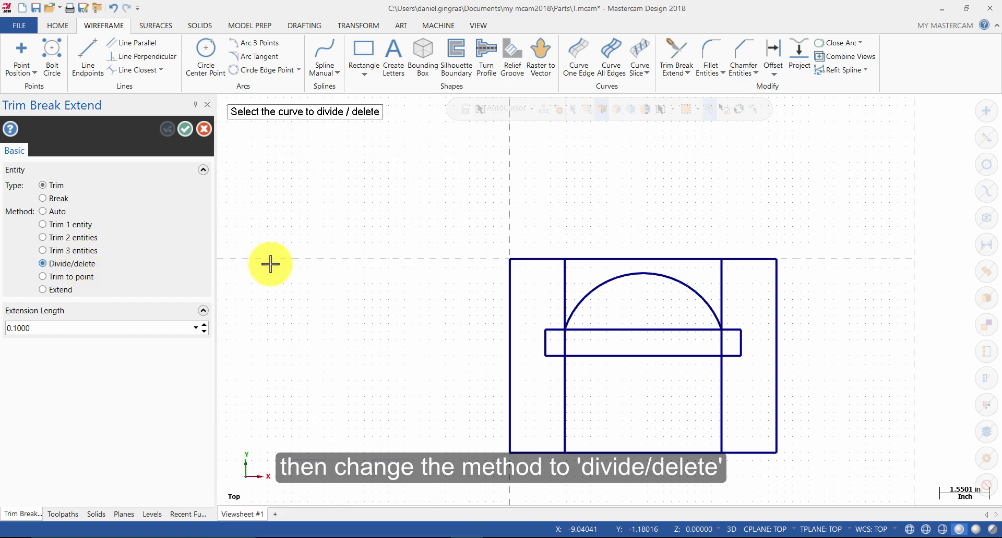
{"action": "left_click", "coordinate": [643, 330]}
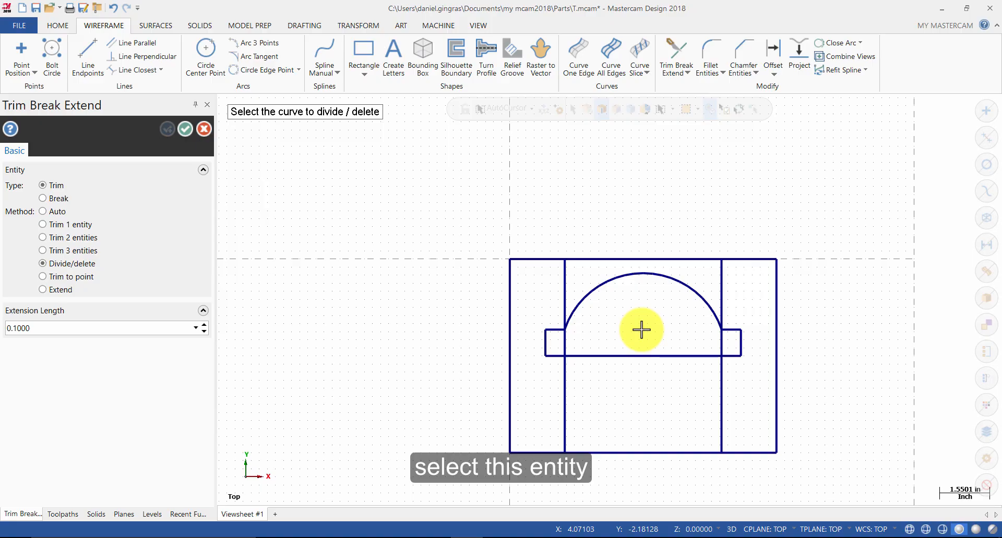
{"action": "left_click", "coordinate": [185, 130]}
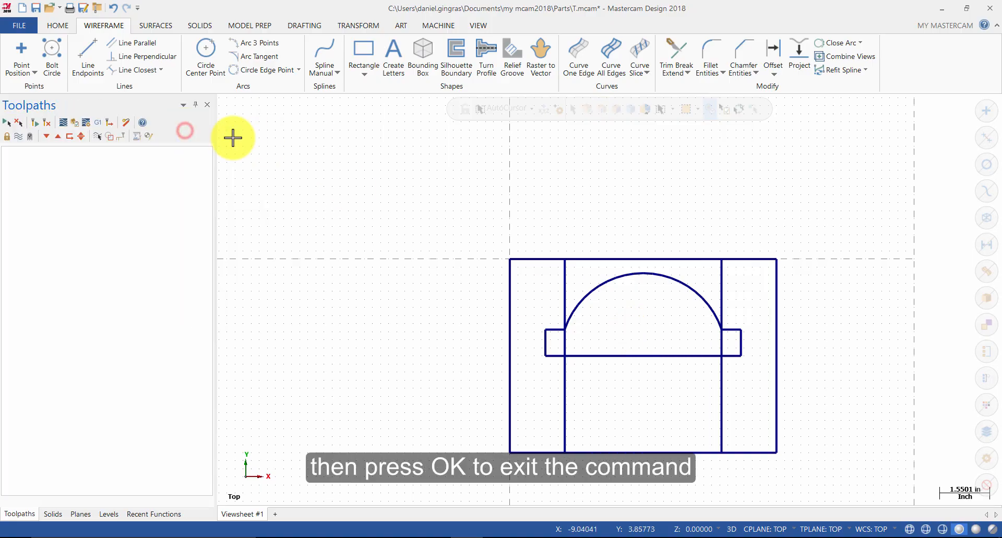
{"action": "left_click", "coordinate": [563, 285]}
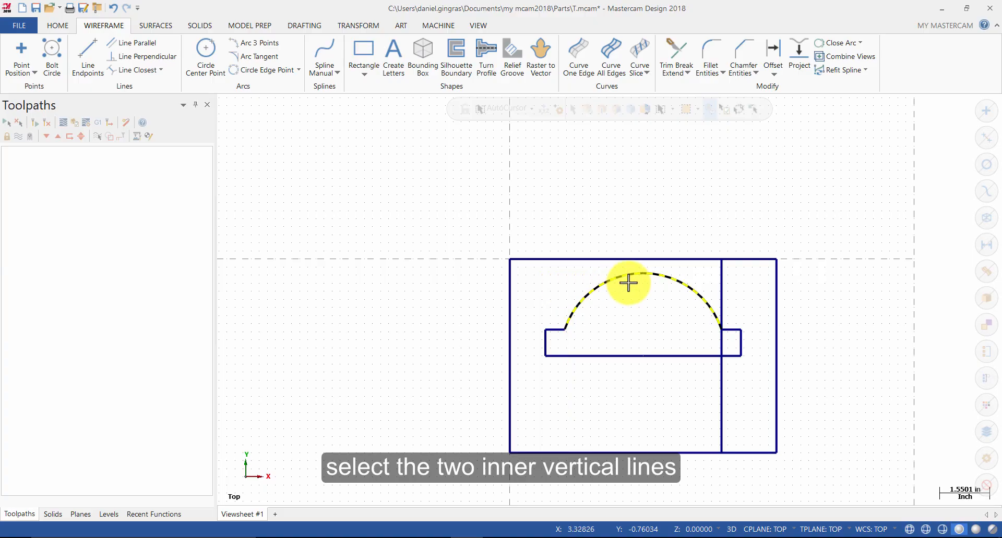
{"action": "left_click", "coordinate": [720, 278]}
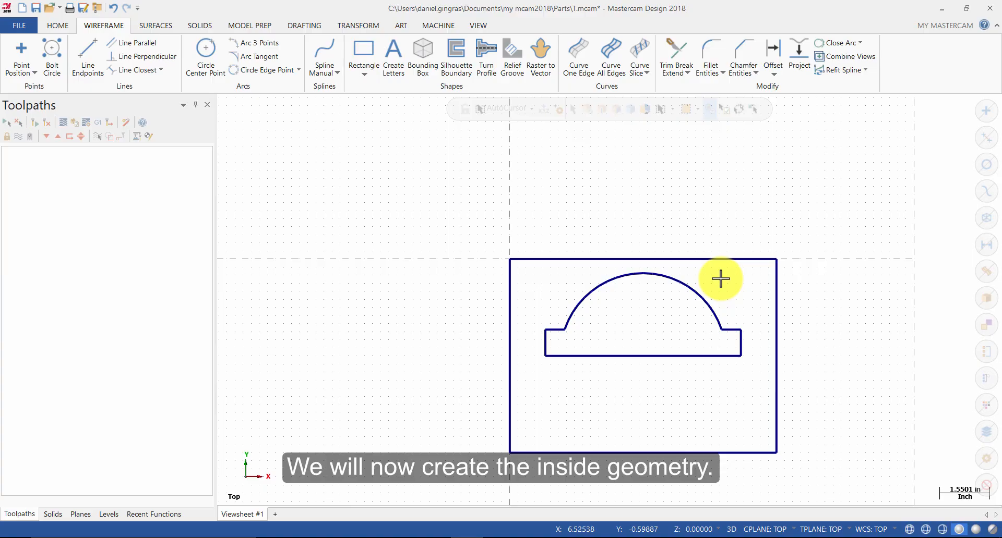
Step: Draw a 1.575 by 0.785 inch rectangle anchored to its center at the midpoint of the arc-topped profile's bottom line
{"action": "left_click", "coordinate": [365, 57]}
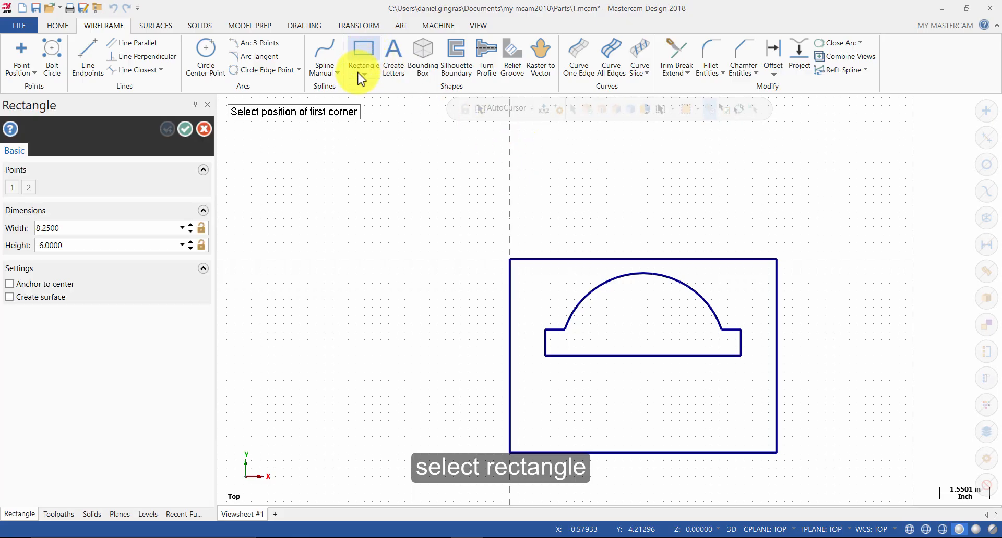
{"action": "left_click", "coordinate": [137, 228]}
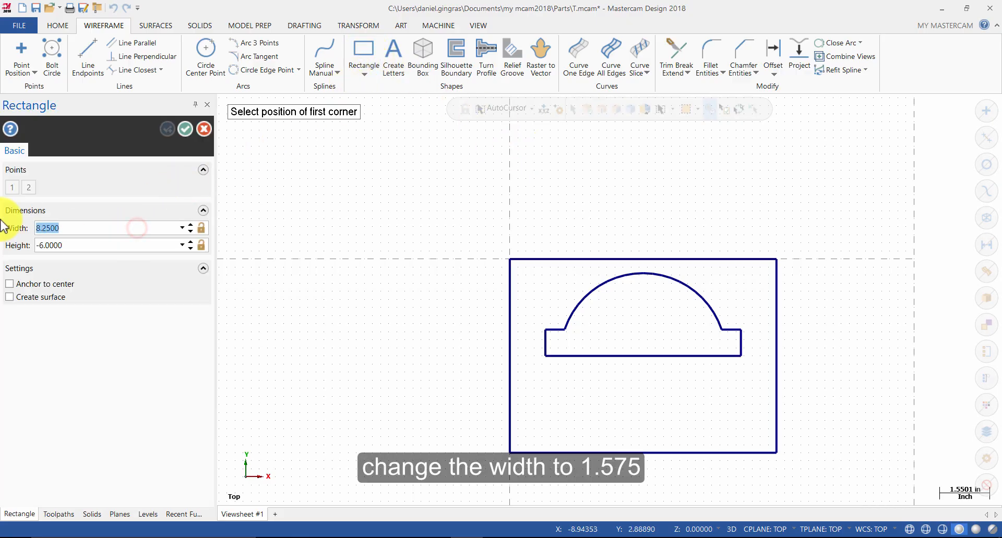
{"action": "type", "text": "1.575"}
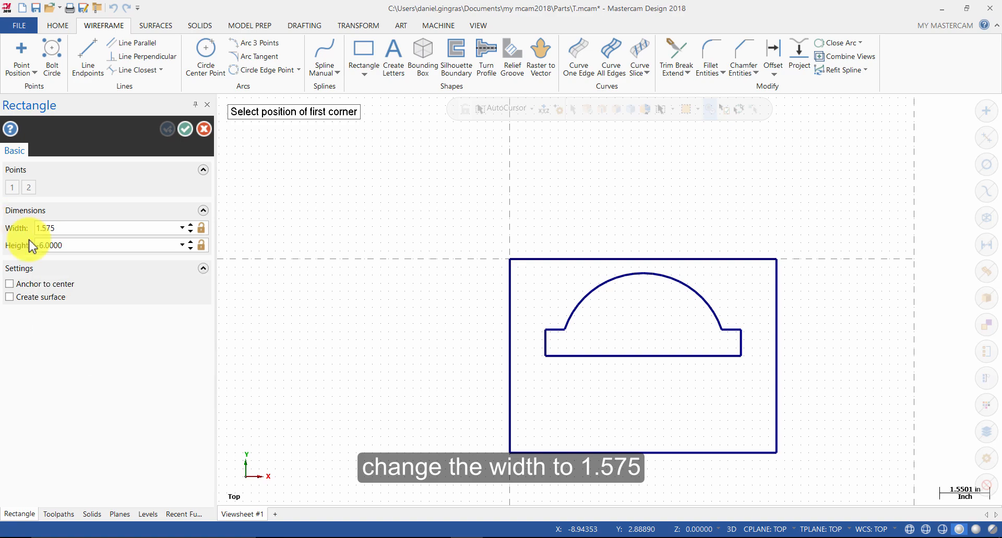
{"action": "left_click", "coordinate": [89, 244]}
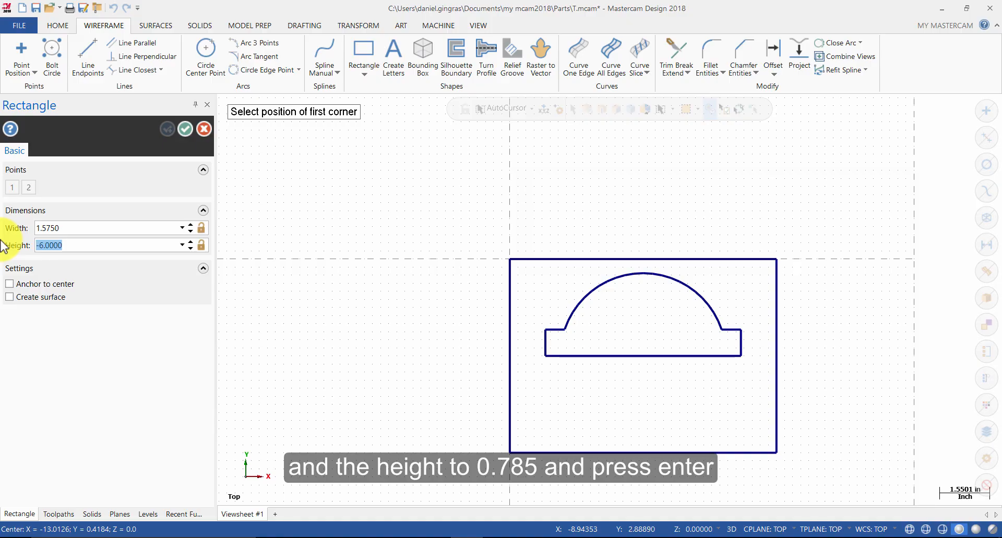
{"action": "type", "text": ".785"}
{"action": "key", "text": "Return"}
{"action": "left_click", "coordinate": [35, 286]}
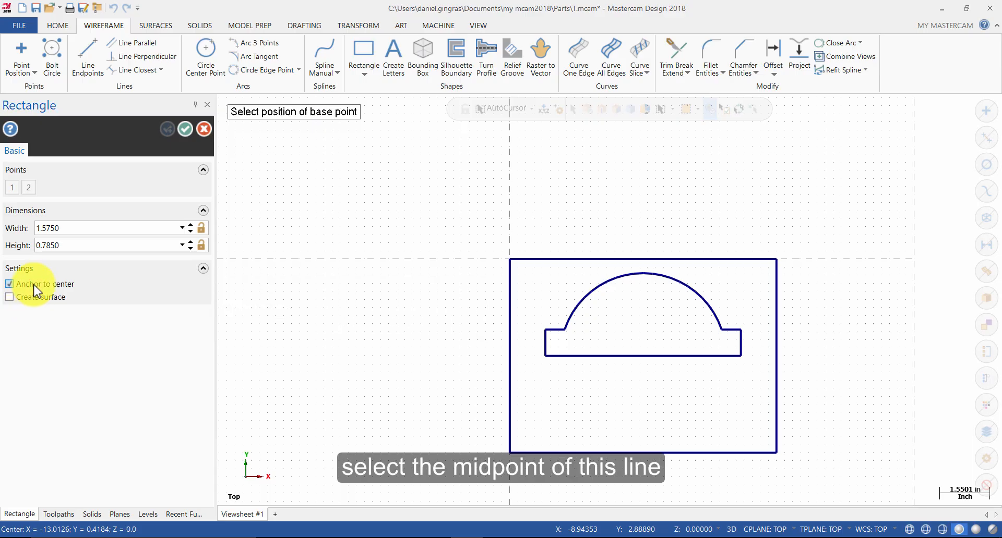
{"action": "left_click", "coordinate": [641, 357]}
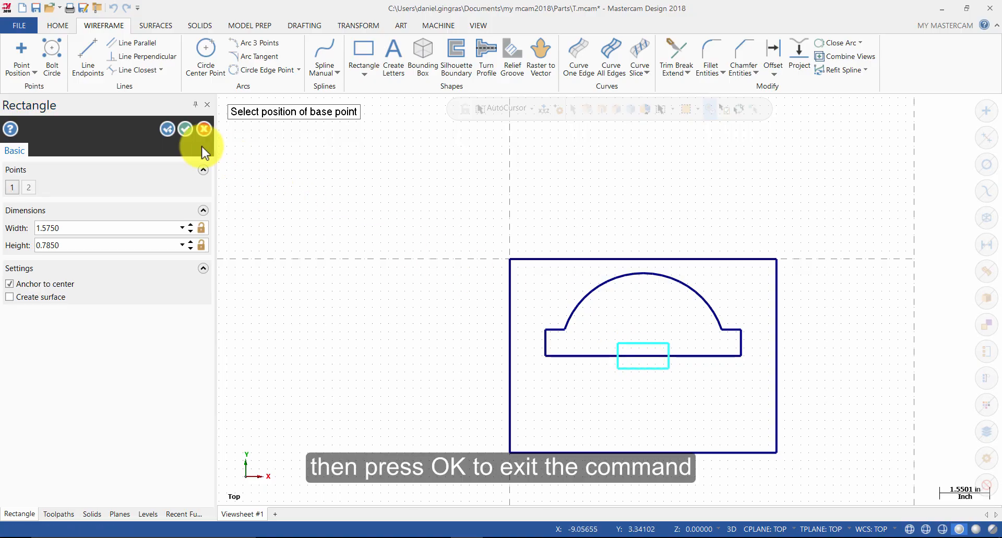
{"action": "left_click", "coordinate": [185, 130]}
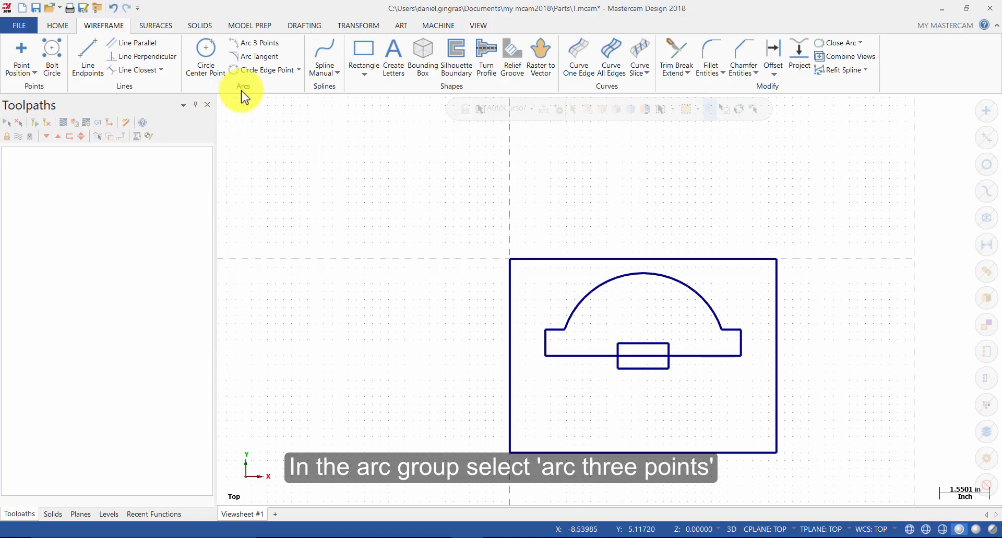
Step: Create a three-point arc through the small rectangle's left-side midpoint, top-side midpoint and right-side midpoint
{"action": "left_click", "coordinate": [264, 49]}
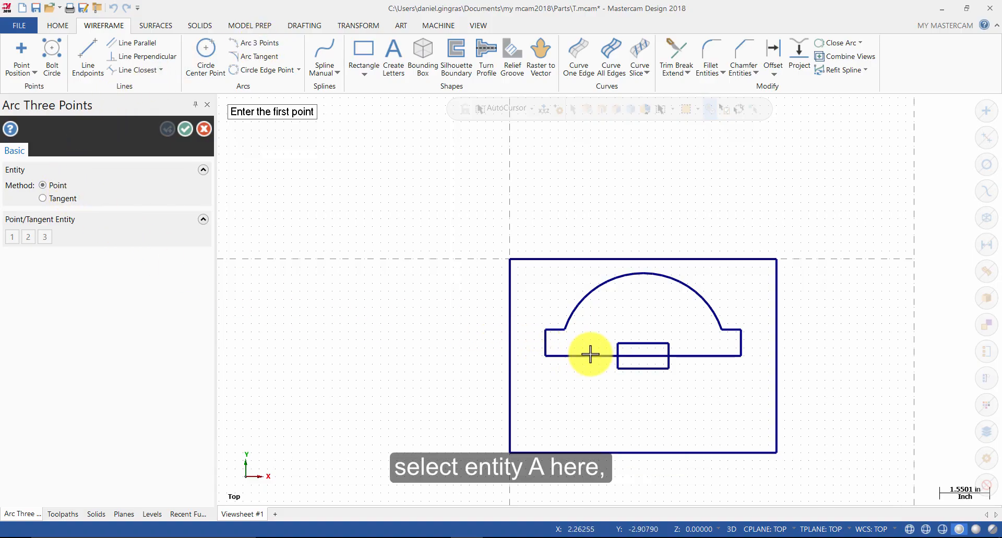
{"action": "left_click", "coordinate": [621, 358]}
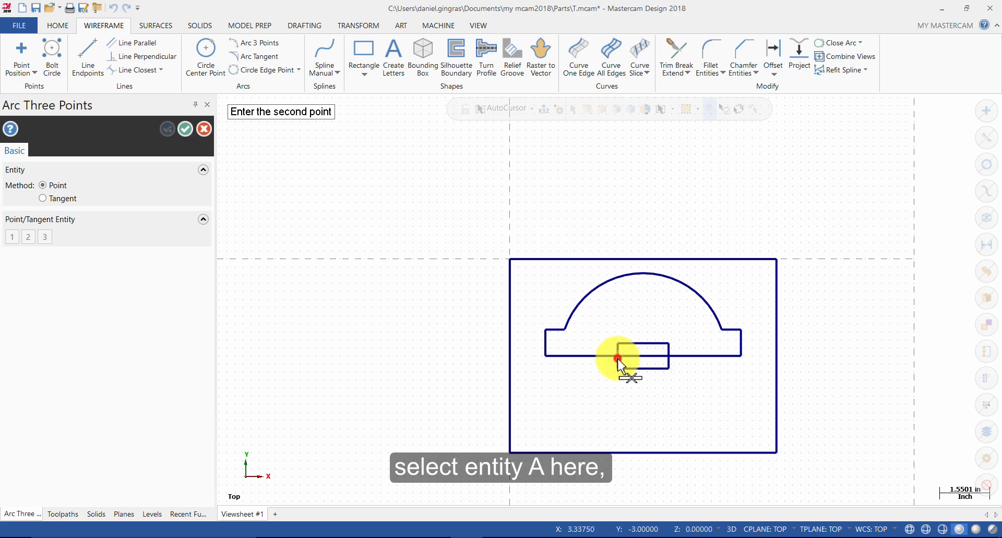
{"action": "left_click", "coordinate": [644, 344]}
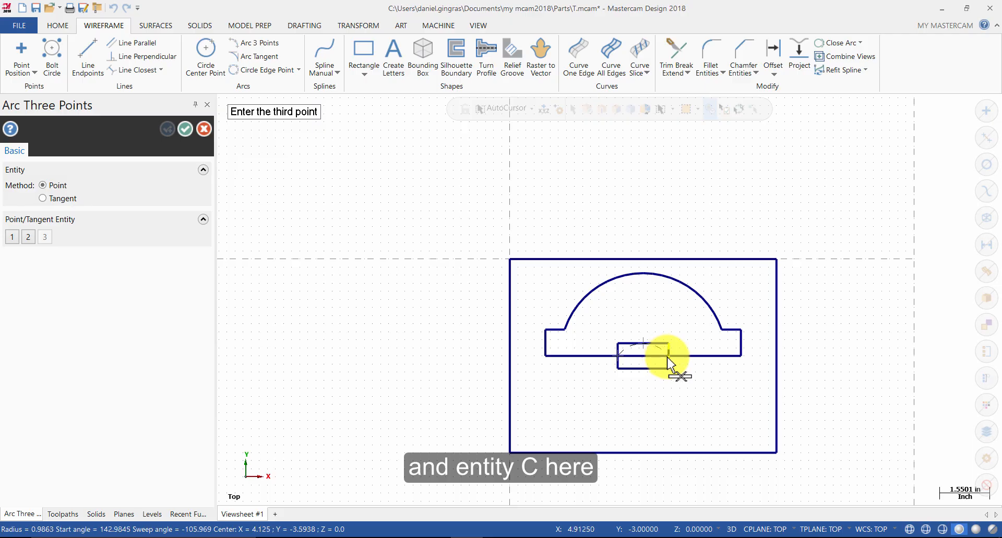
{"action": "left_click", "coordinate": [668, 358]}
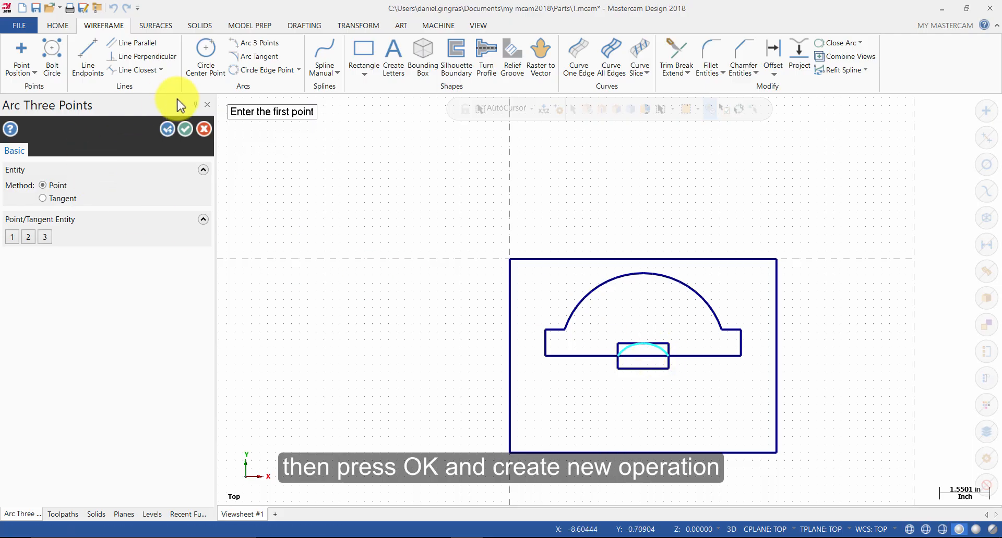
{"action": "left_click", "coordinate": [168, 128]}
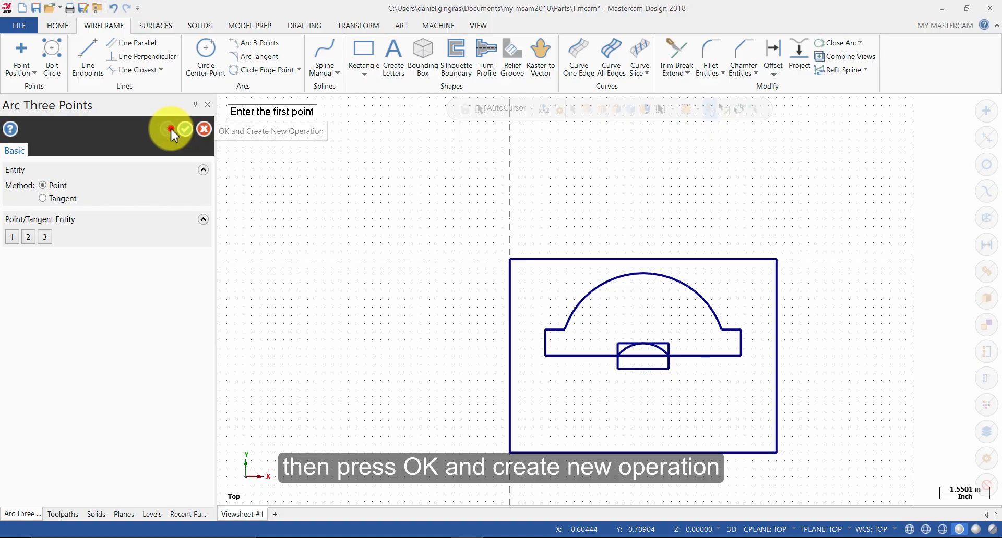
Step: Create a second three-point arc through the small rectangle's left-side midpoint, bottom-side midpoint and right-side midpoint
{"action": "left_click", "coordinate": [619, 359]}
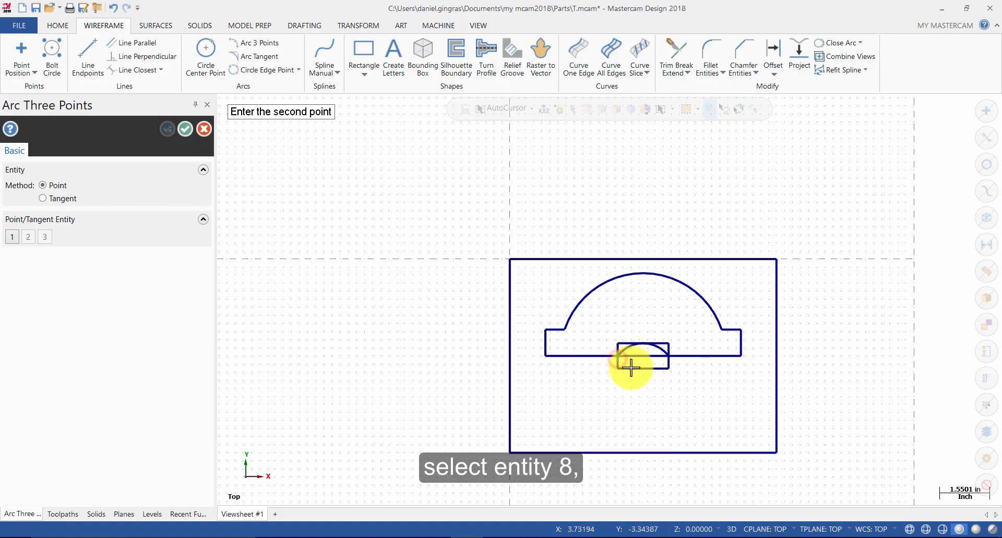
{"action": "left_click", "coordinate": [640, 372]}
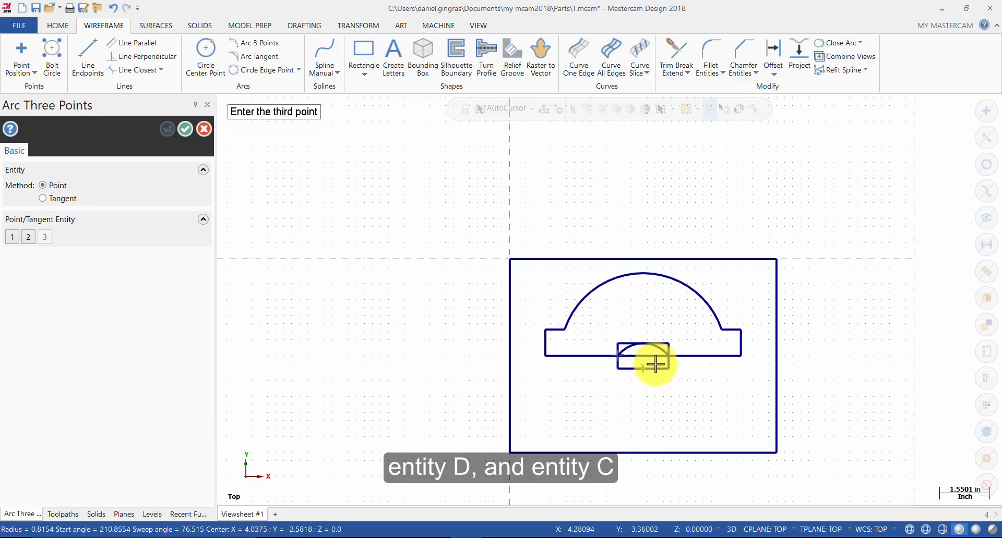
{"action": "left_click", "coordinate": [669, 357]}
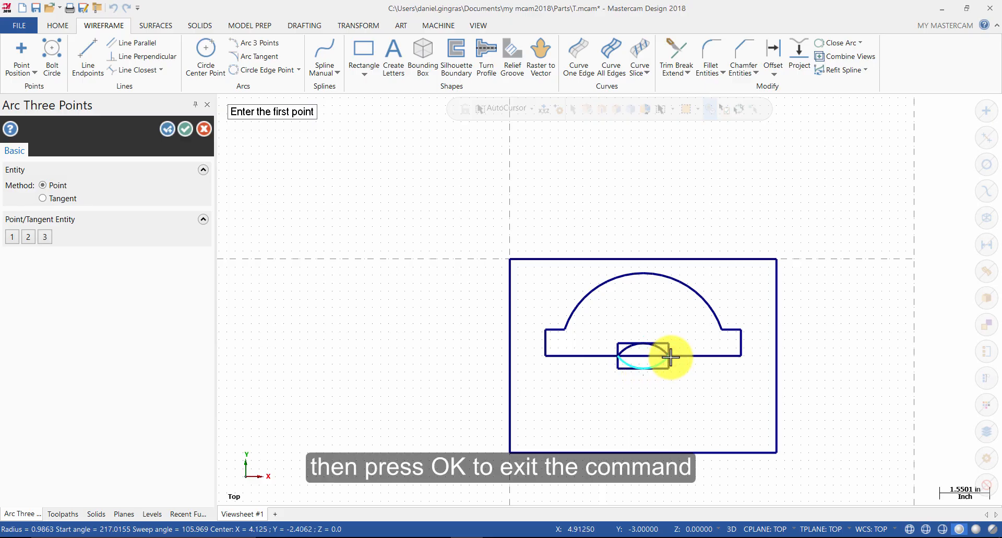
{"action": "left_click", "coordinate": [185, 130]}
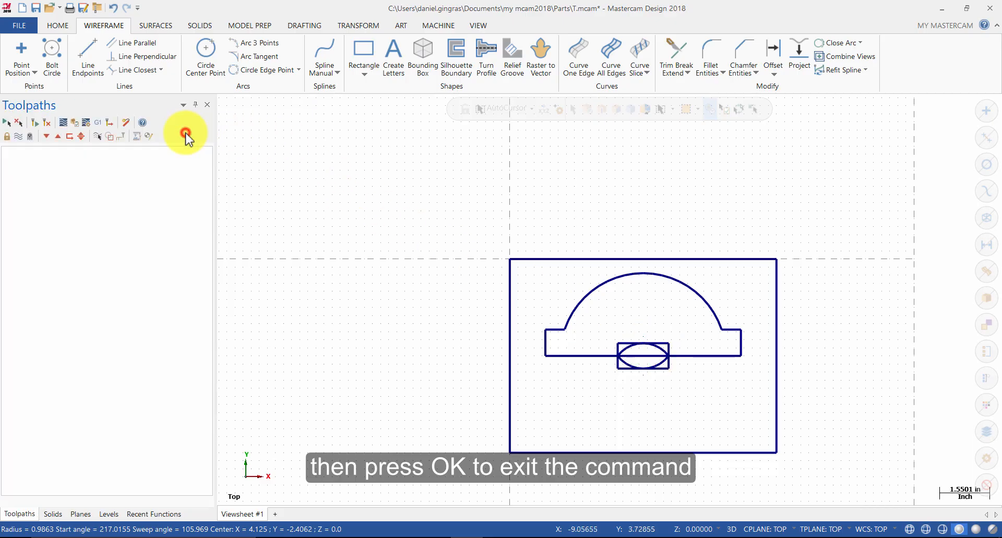
Step: Delete the small rectangle's four lines, keeping the two arcs and the profile's bottom line
{"action": "left_click", "coordinate": [622, 343]}
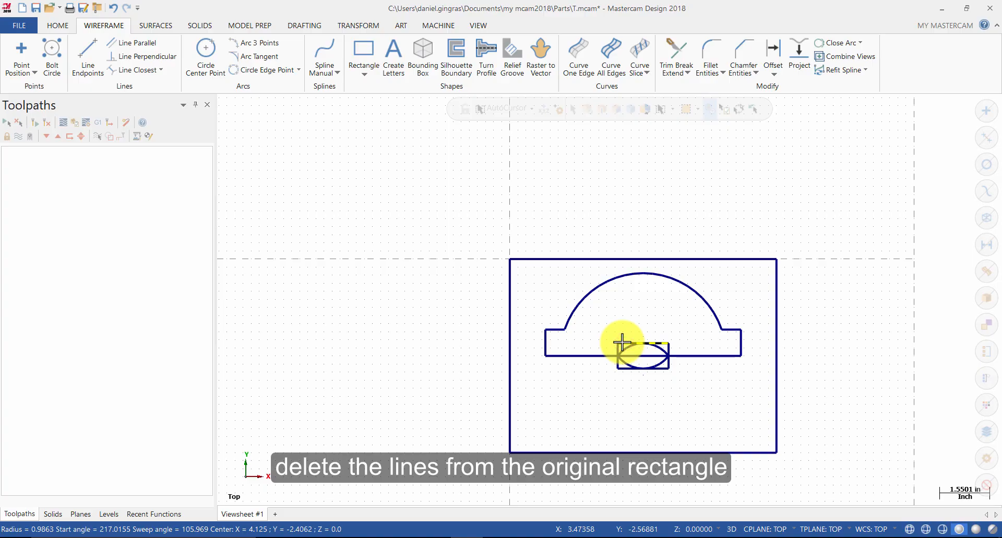
{"action": "key", "text": "Delete"}
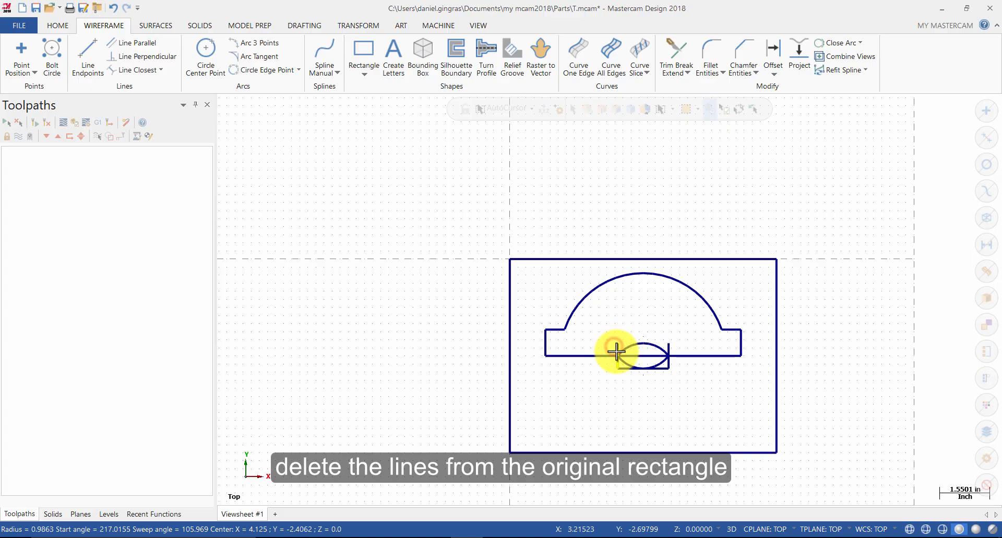
{"action": "left_click", "coordinate": [620, 367]}
{"action": "key", "text": "Delete"}
{"action": "left_click", "coordinate": [671, 369]}
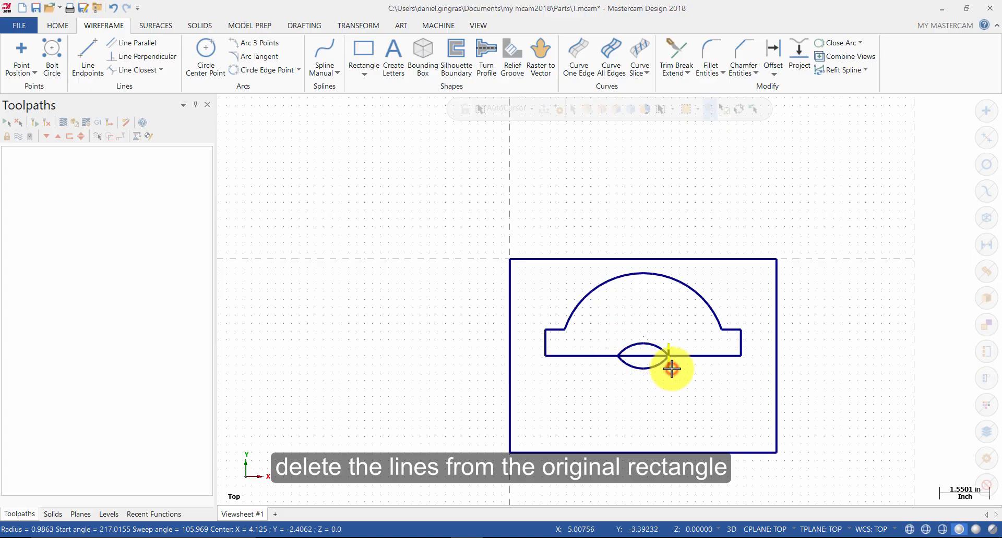
{"action": "key", "text": "Delete"}
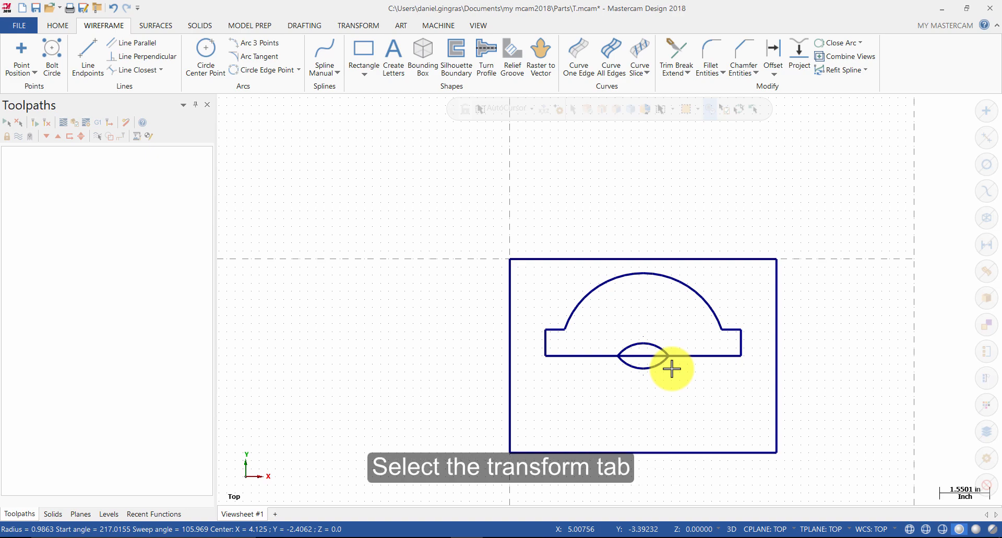
Step: Set up a Rotate copy of the two small arcs, with their shared right endpoint as the rotation center
{"action": "left_click", "coordinate": [362, 26]}
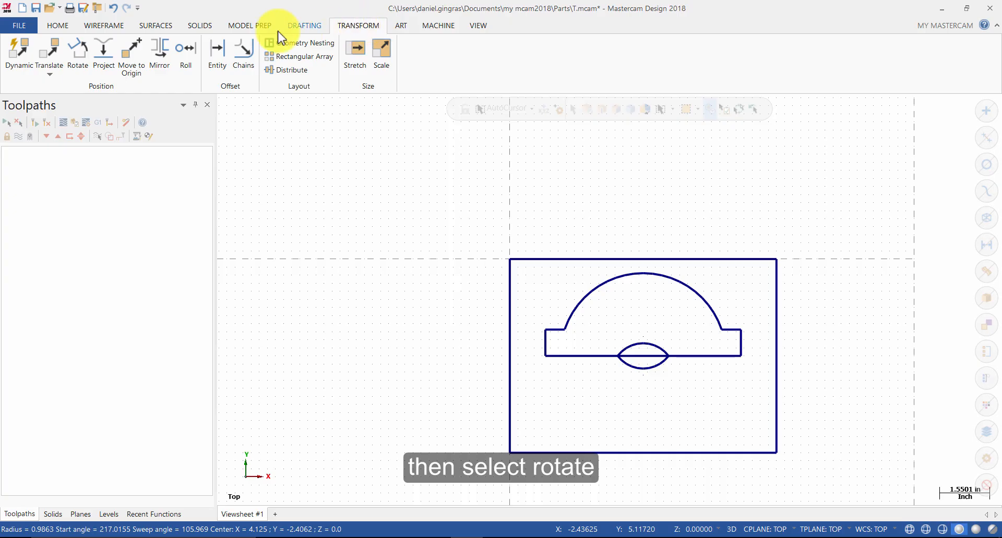
{"action": "left_click", "coordinate": [78, 58]}
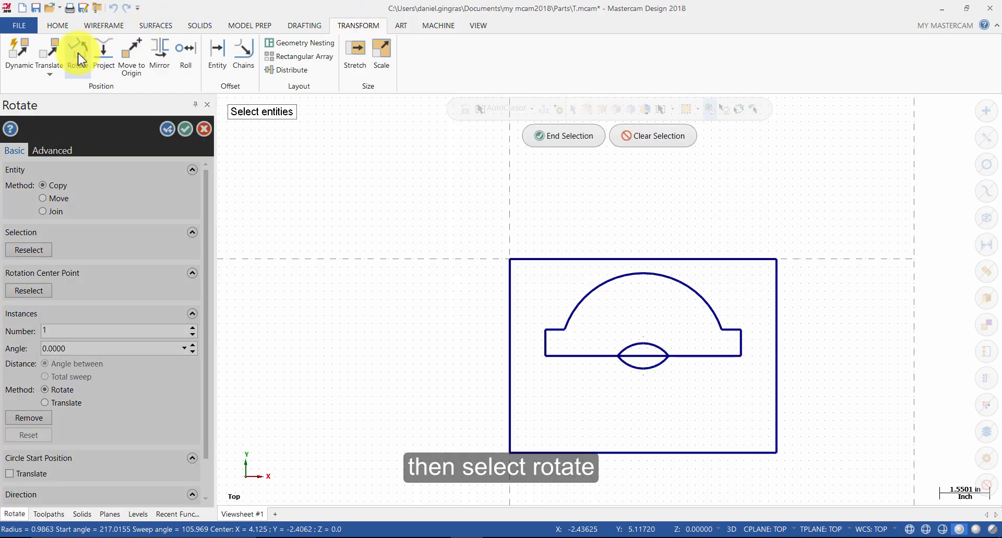
{"action": "left_click", "coordinate": [635, 370]}
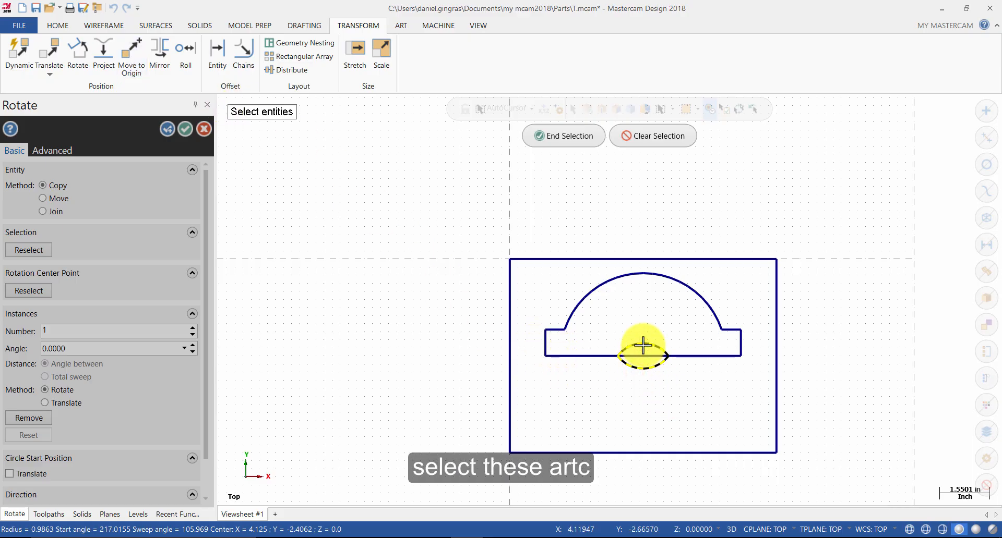
{"action": "left_click", "coordinate": [643, 345]}
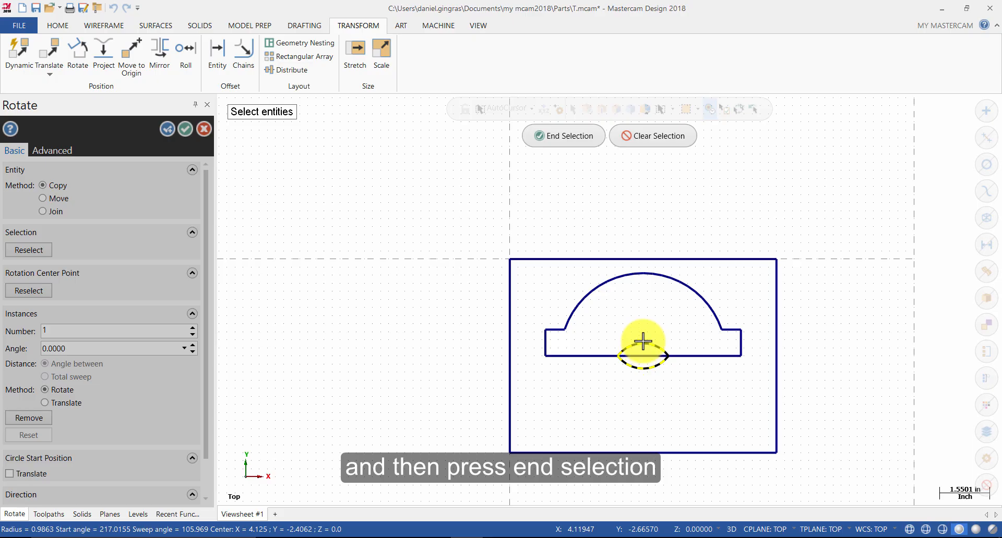
{"action": "left_click", "coordinate": [571, 141]}
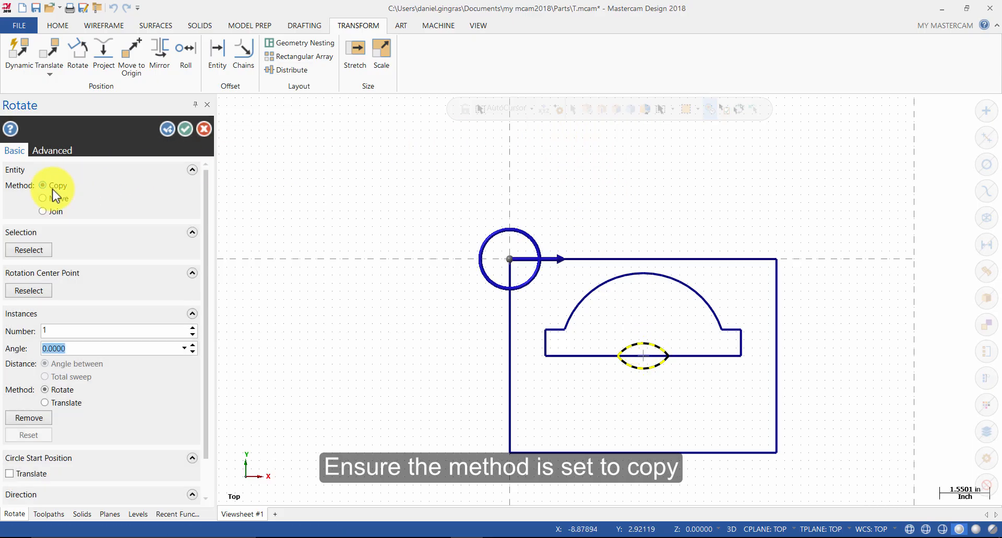
{"action": "left_click", "coordinate": [38, 294]}
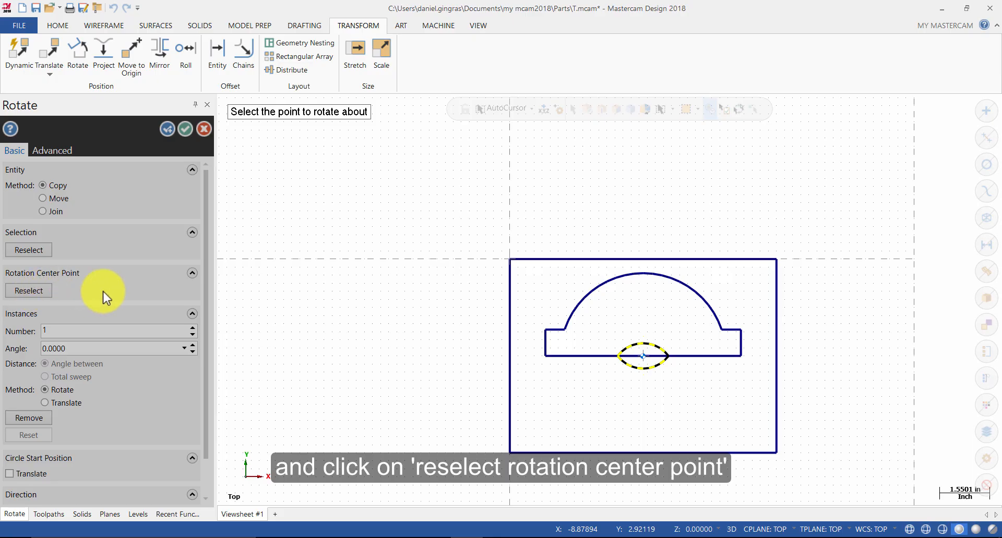
{"action": "left_click", "coordinate": [669, 357]}
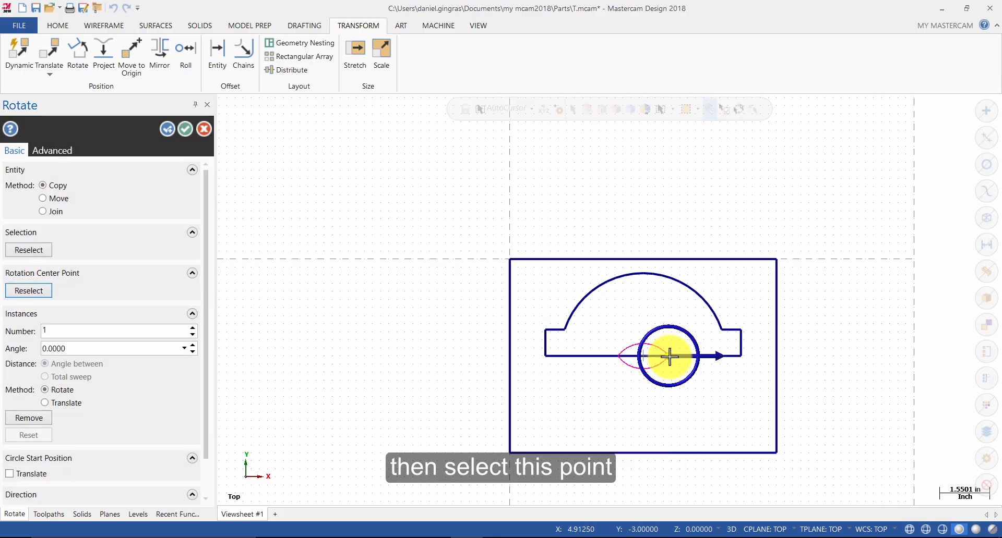
Step: Set the rotation angle to 70 degrees in both directions and create the rotated arc copies
{"action": "left_click_drag", "start_coordinate": [131, 350], "coordinate": [29, 347]}
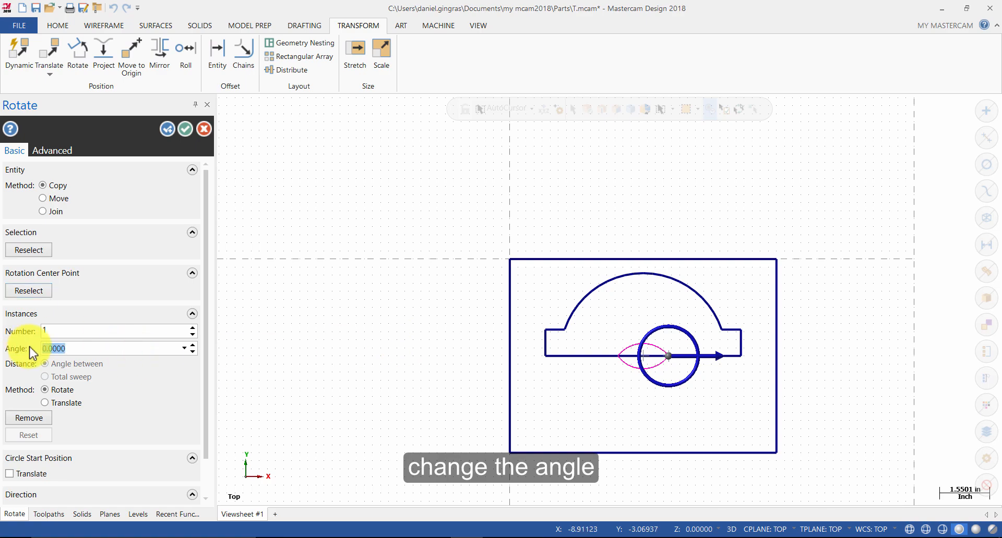
{"action": "type", "text": "70"}
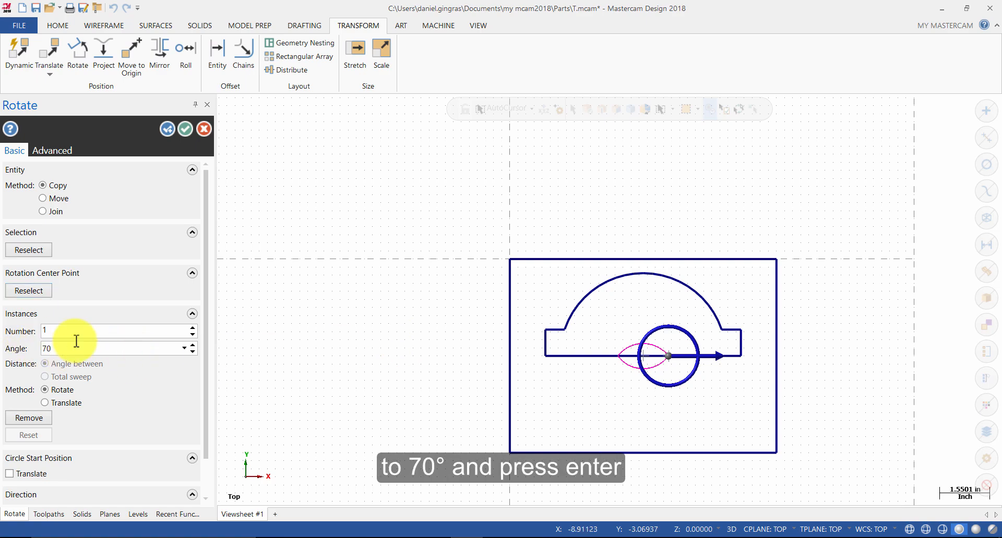
{"action": "key", "text": "Return"}
{"action": "scroll", "coordinate": [74, 340], "scroll_direction": "down", "scroll_amount": 2}
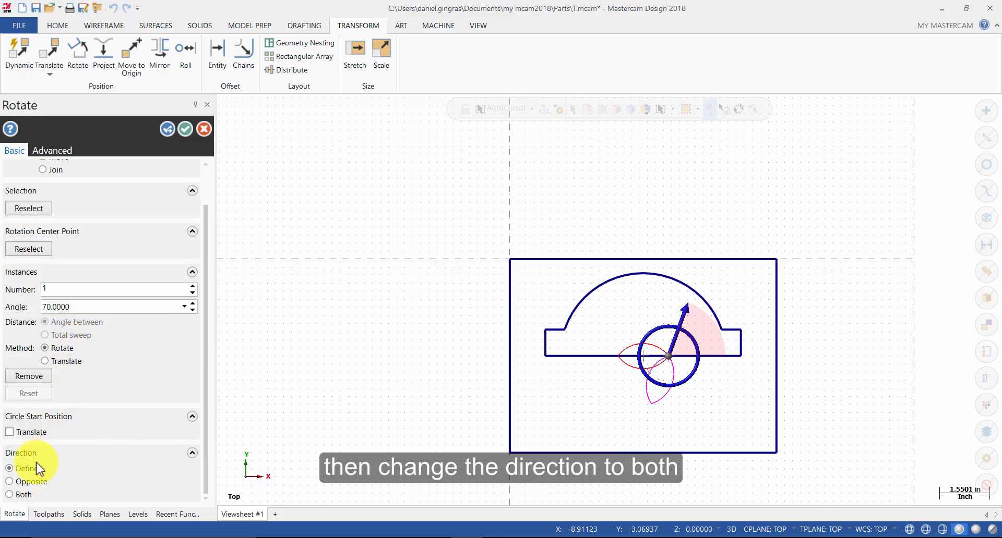
{"action": "left_click", "coordinate": [21, 496]}
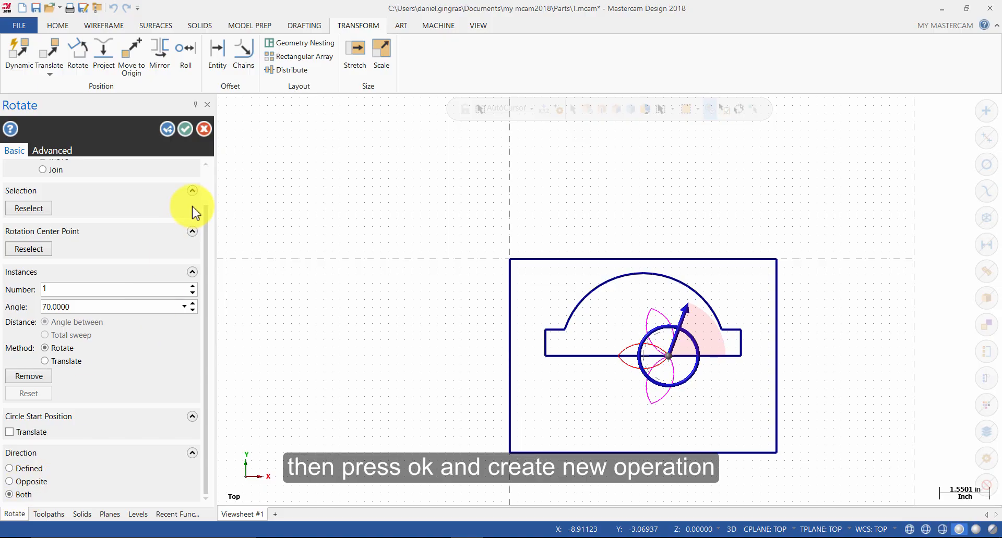
{"action": "left_click", "coordinate": [168, 128]}
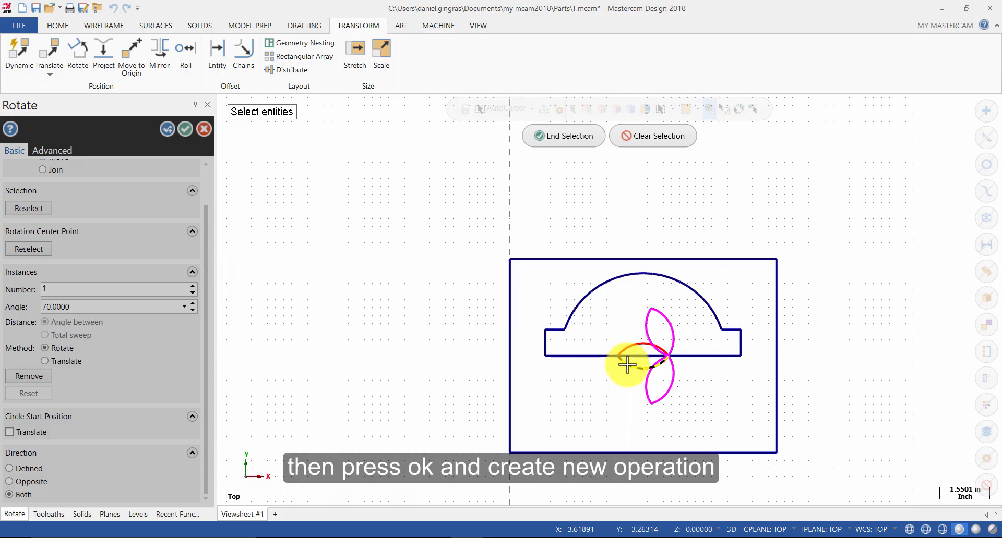
Step: Rotate-copy the two original petal arcs 45 degrees in both directions about their shared right endpoint
{"action": "left_click", "coordinate": [632, 343]}
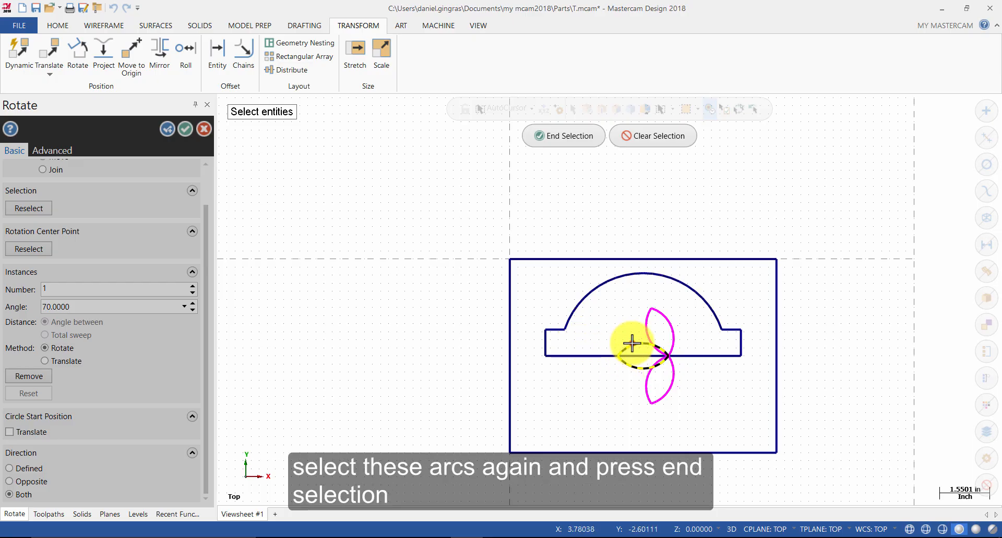
{"action": "left_click", "coordinate": [576, 142]}
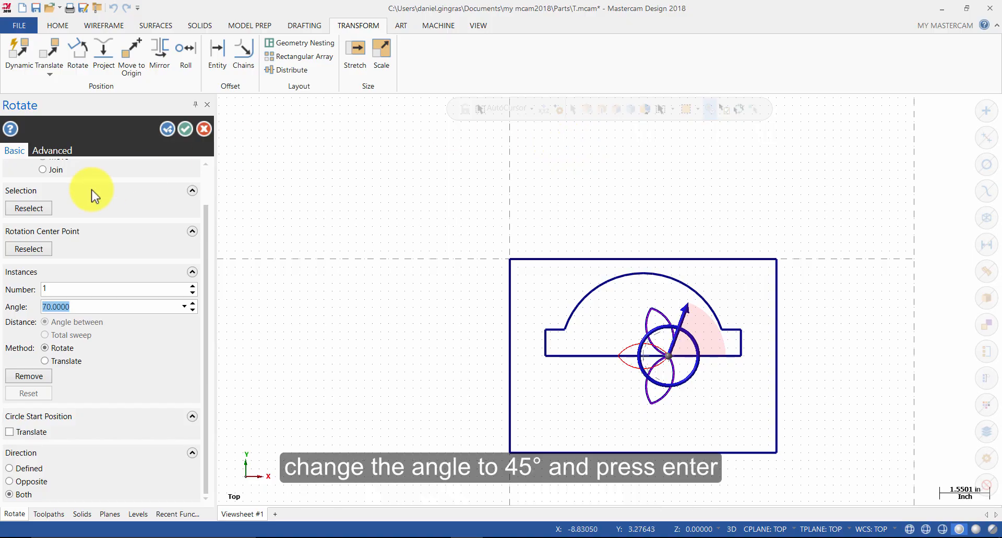
{"action": "type", "text": "45"}
{"action": "key", "text": "Return"}
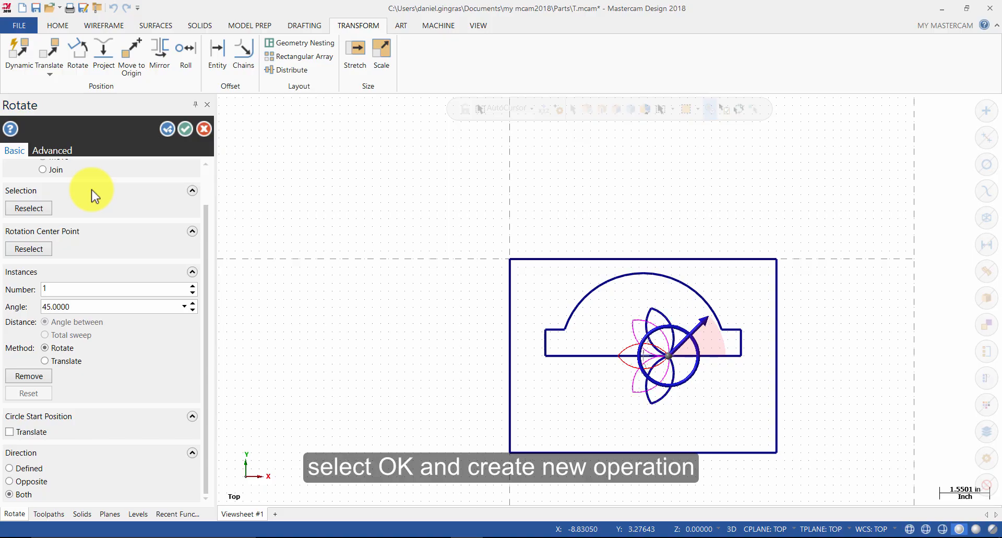
{"action": "left_click", "coordinate": [165, 128]}
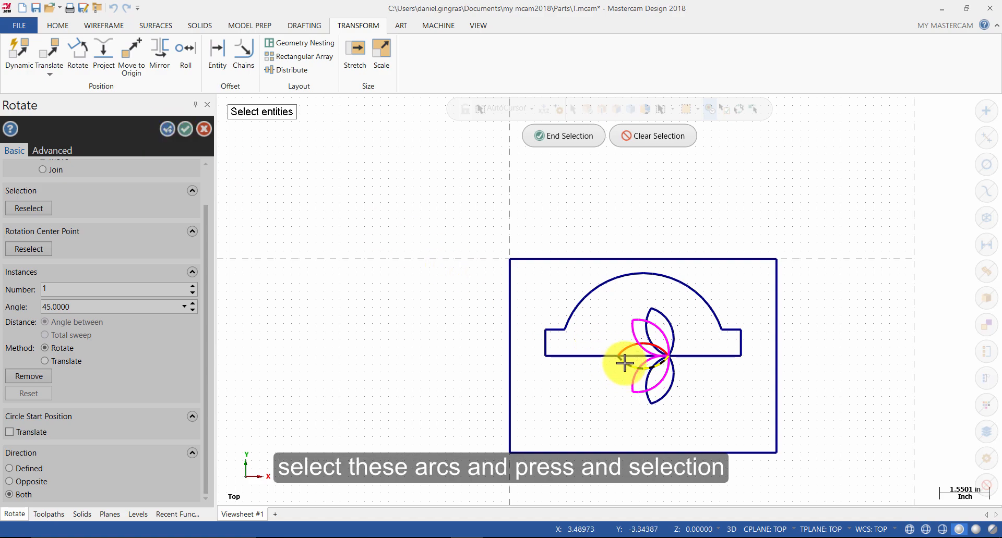
Step: Rotate-copy the same two original arcs 20 degrees in both directions, finish the Rotate command and clear the result colors
{"action": "left_click", "coordinate": [625, 344]}
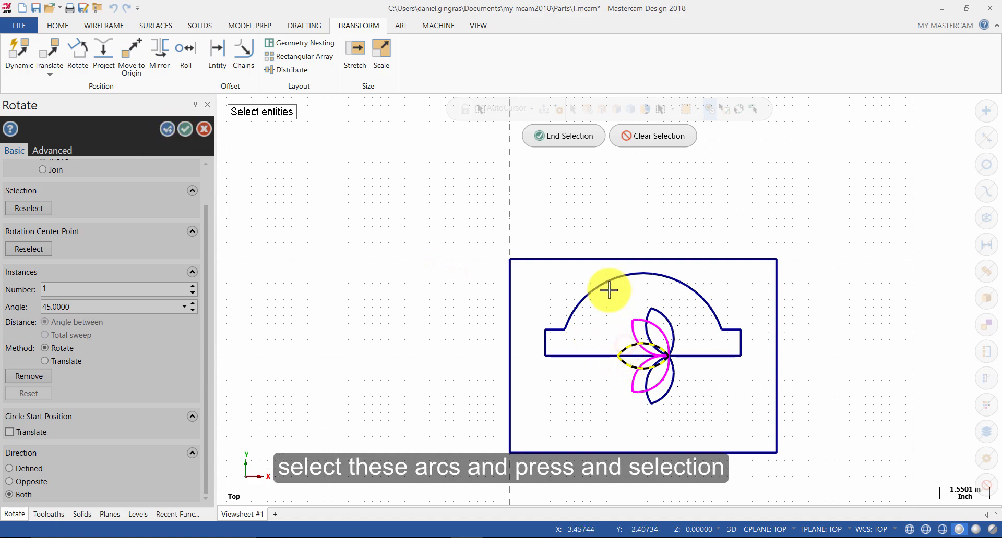
{"action": "left_click", "coordinate": [572, 136]}
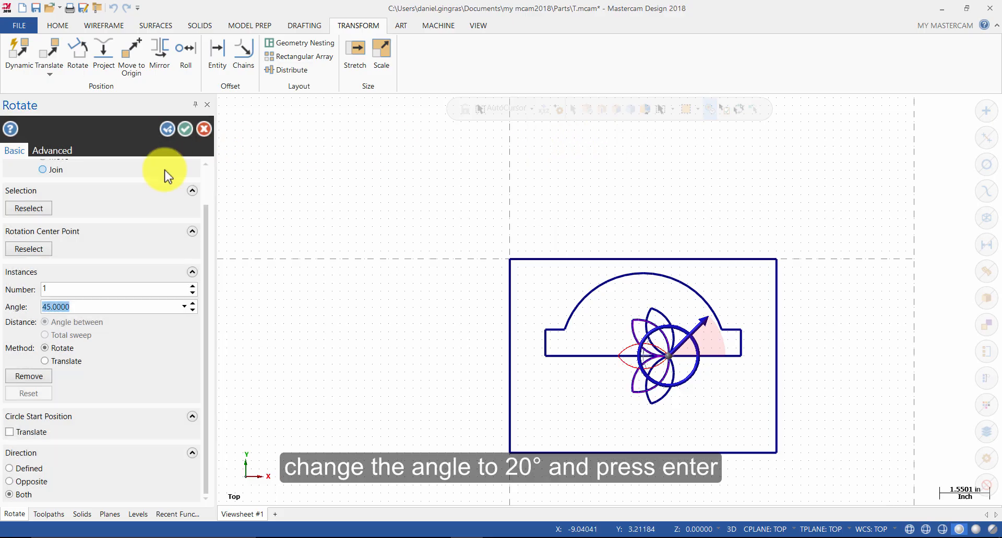
{"action": "type", "text": "20"}
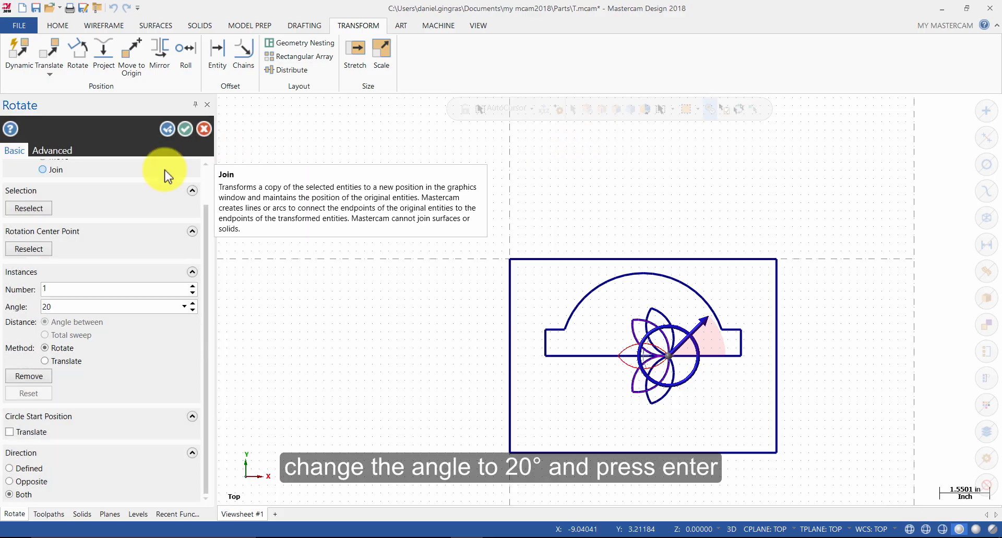
{"action": "key", "text": "Return"}
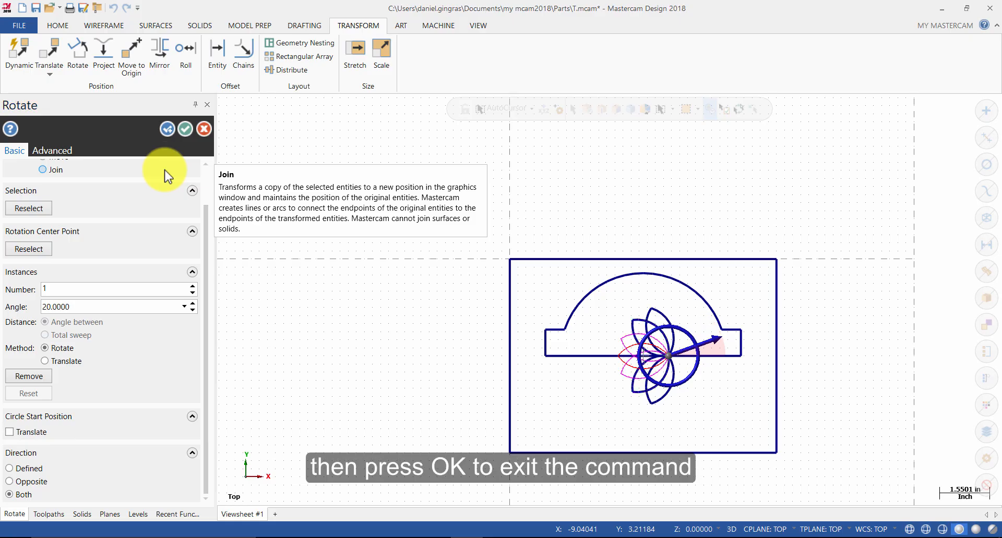
{"action": "left_click", "coordinate": [183, 132]}
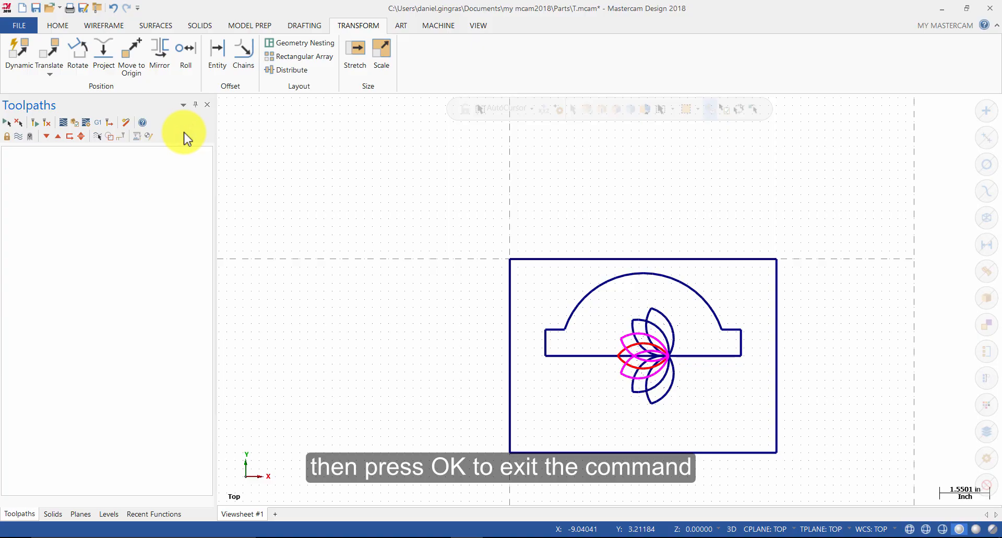
{"action": "right_click", "coordinate": [344, 298]}
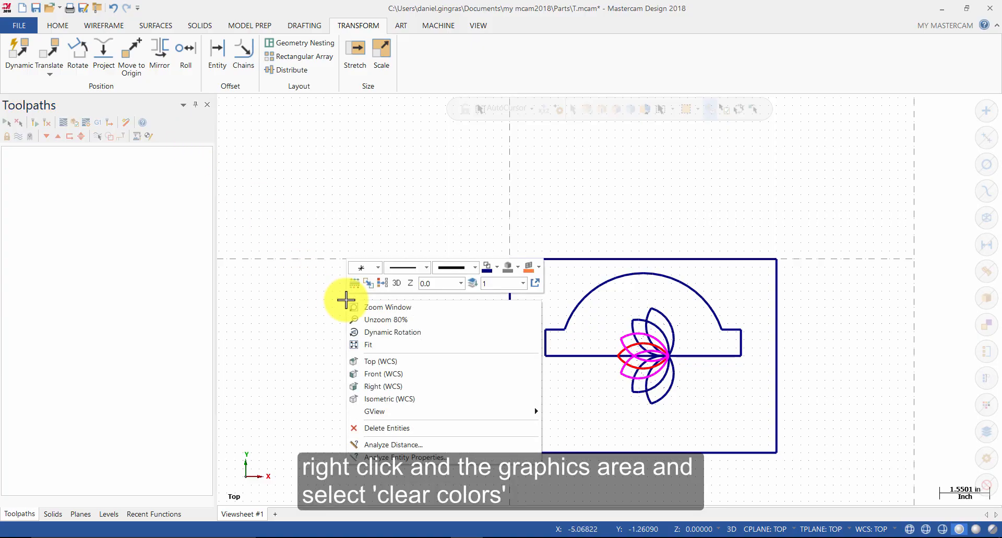
{"action": "left_click", "coordinate": [381, 283]}
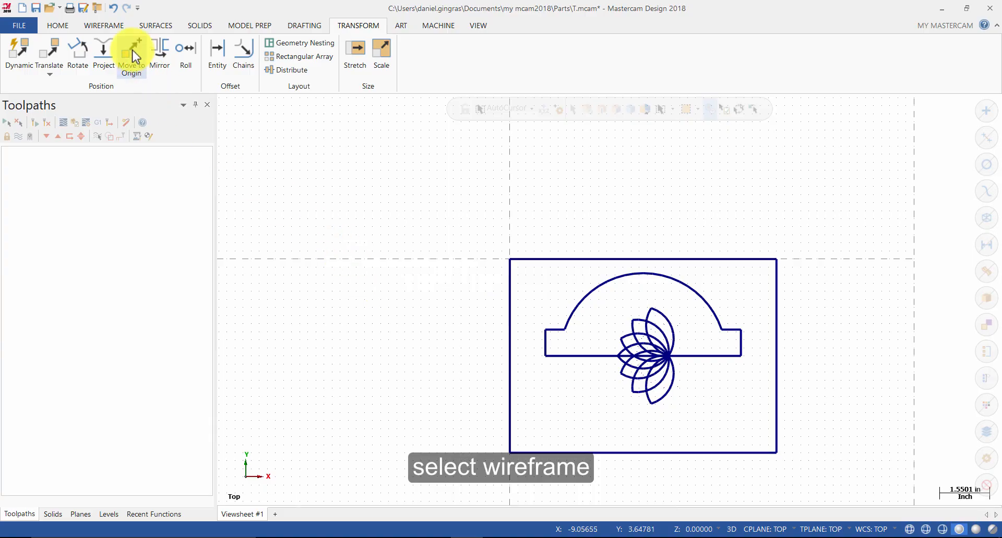
Step: Break all the petal arcs at their intersections, leaving the profile and outer rectangle out of the selection
{"action": "left_click", "coordinate": [102, 23]}
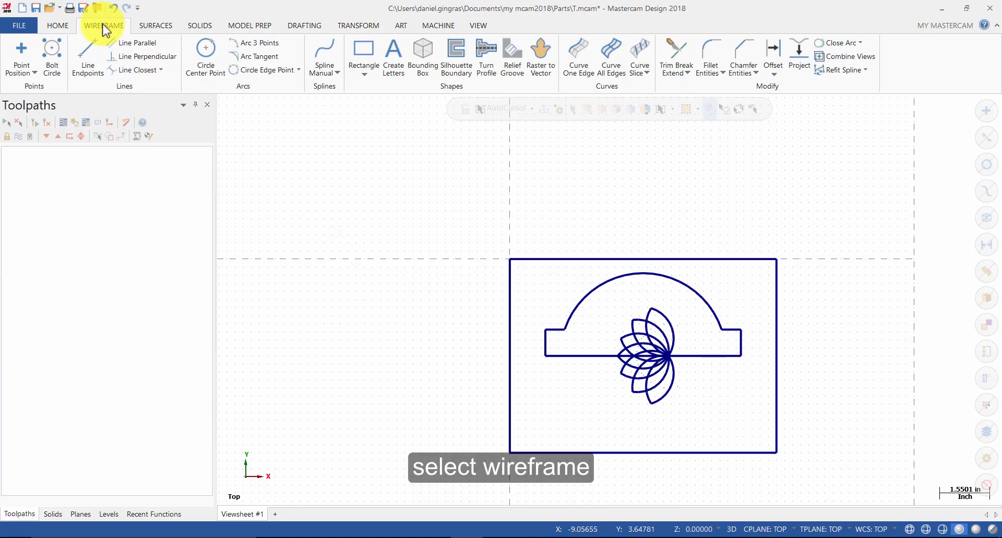
{"action": "left_click", "coordinate": [682, 76]}
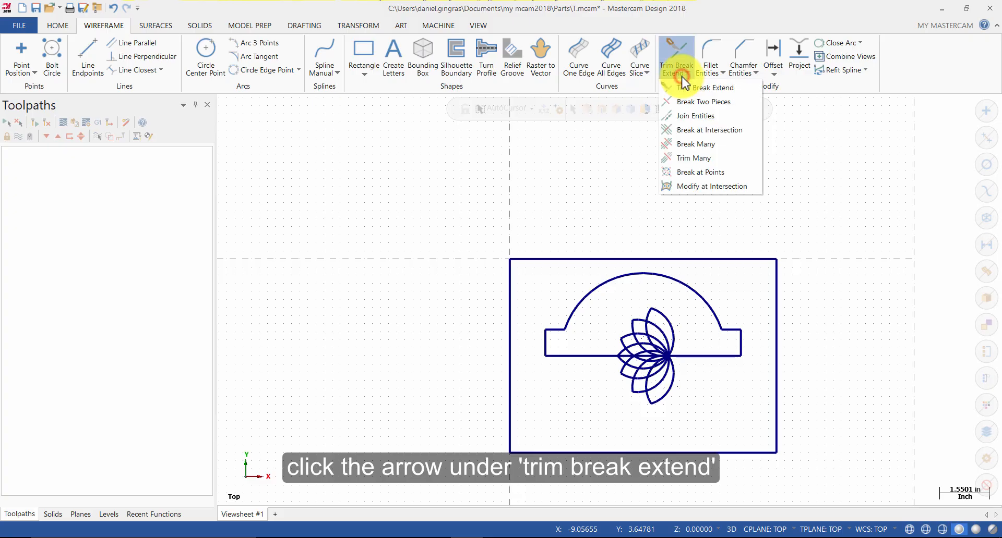
{"action": "left_click", "coordinate": [686, 128]}
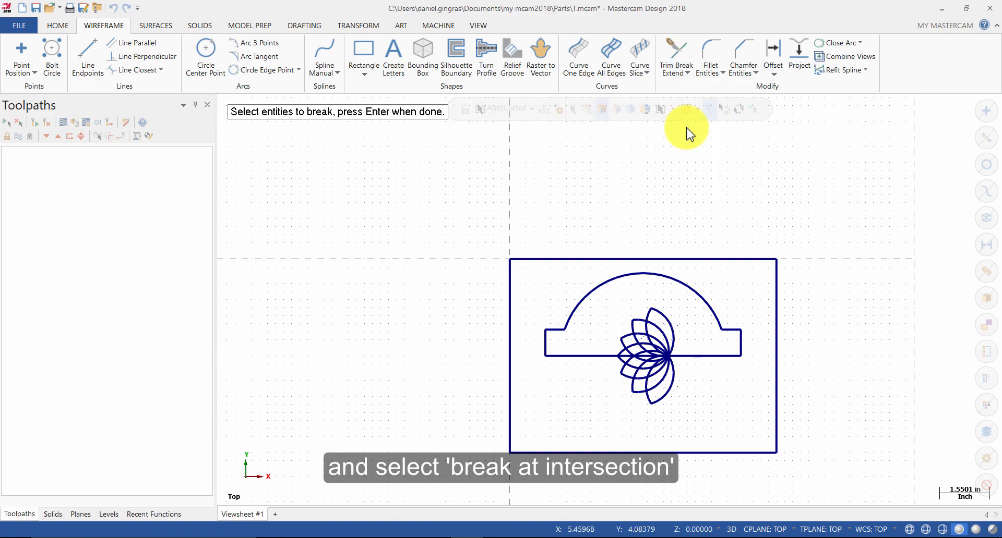
{"action": "left_click_drag", "start_coordinate": [605, 305], "coordinate": [685, 410]}
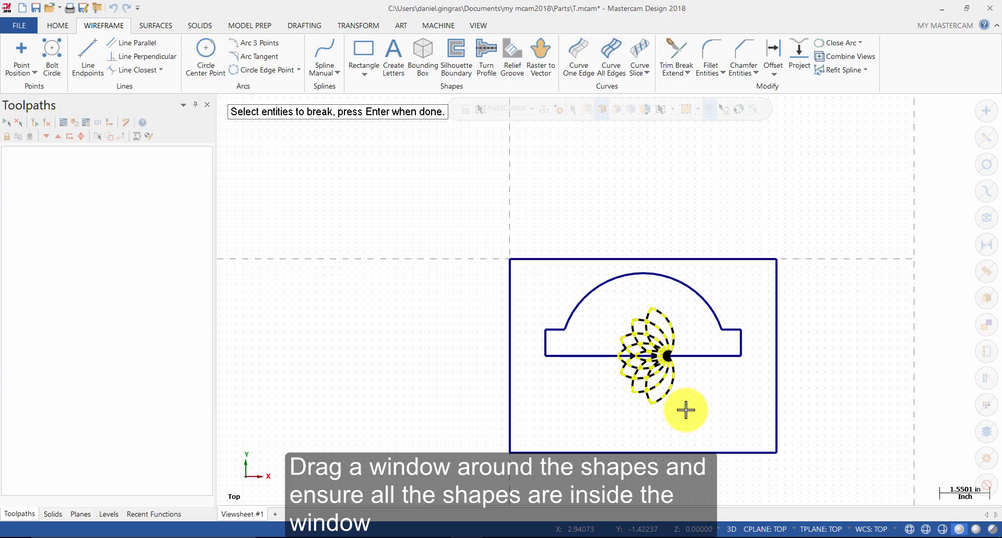
{"action": "key", "text": "Return"}
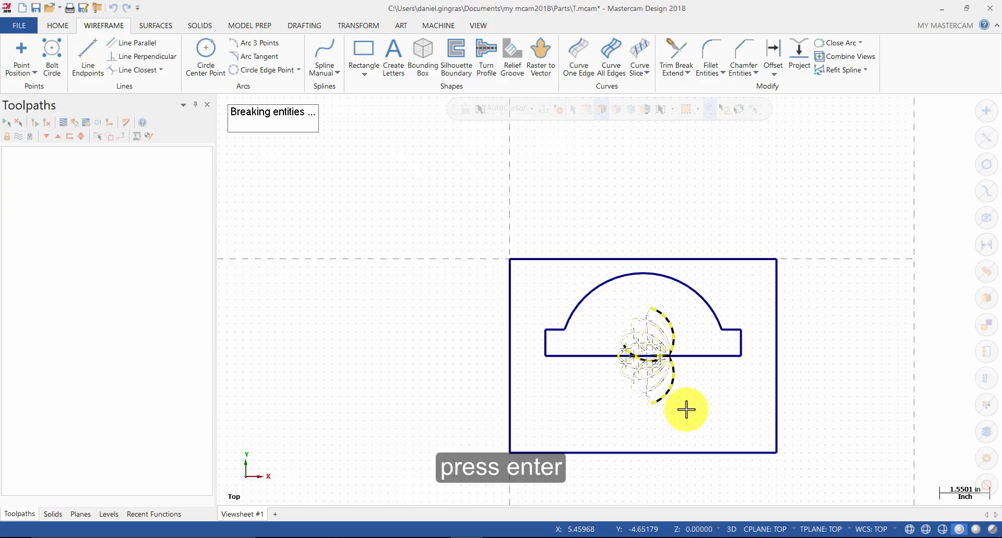
Step: Delete the overlapping arc segments inside the upper petals, keeping the petals' outer outline
{"action": "left_click", "coordinate": [653, 356]}
{"action": "scroll", "coordinate": [652, 356], "scroll_direction": "up", "scroll_amount": 3}
{"action": "scroll", "coordinate": [654, 356], "scroll_direction": "up", "scroll_amount": 1}
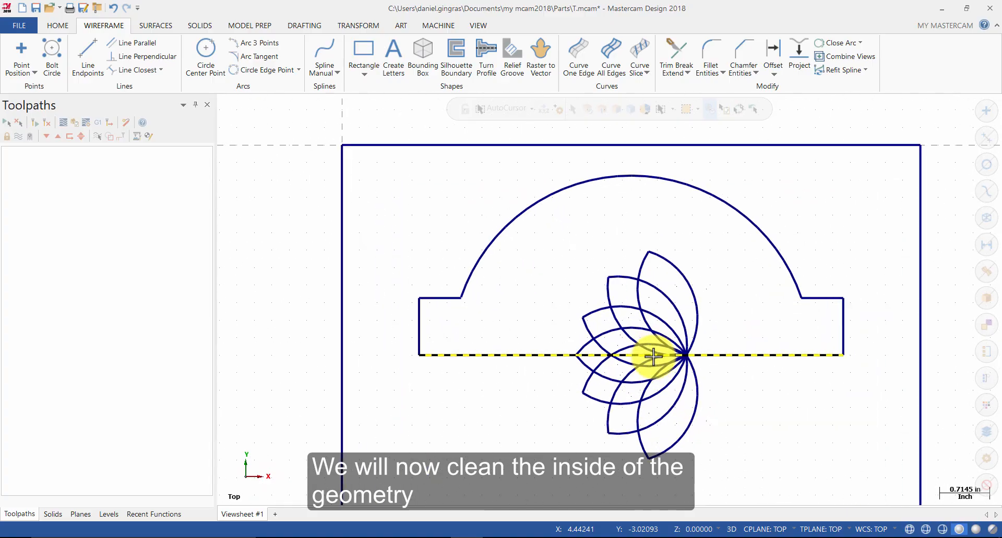
{"action": "key", "text": "Escape"}
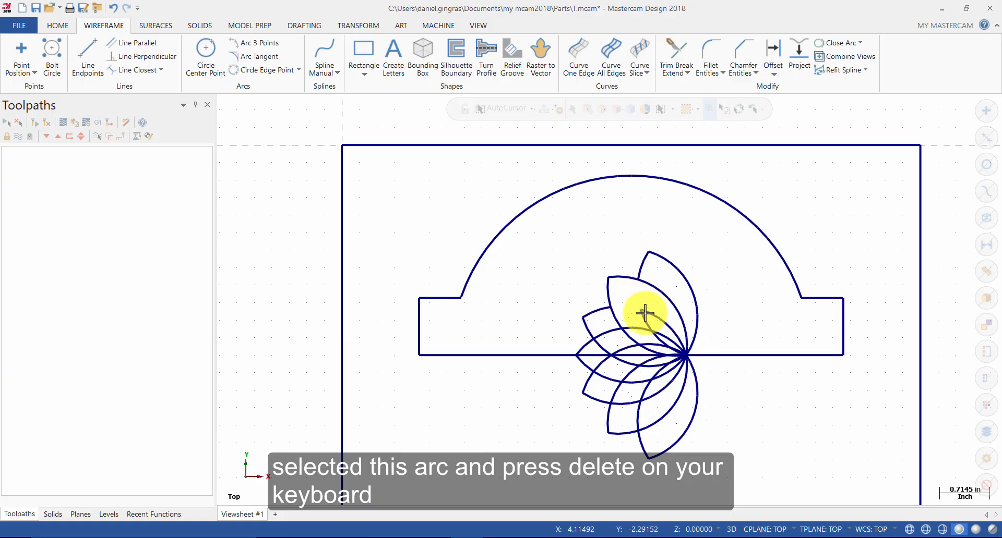
{"action": "left_click", "coordinate": [665, 326]}
{"action": "key", "text": "Delete"}
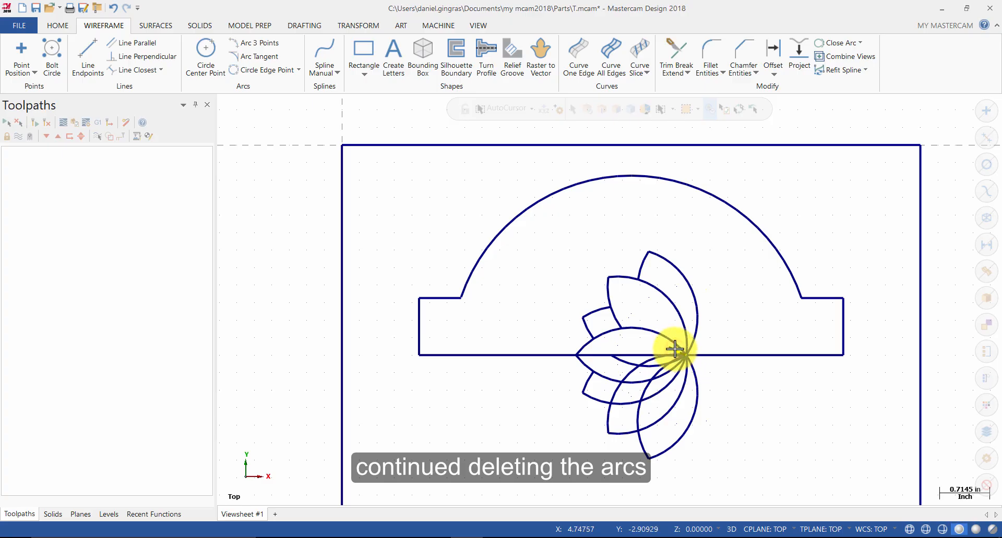
Step: Delete the remaining overlapping arc segments in the center and lower petals, including the slivers near the shared right endpoint
{"action": "left_click", "coordinate": [648, 362]}
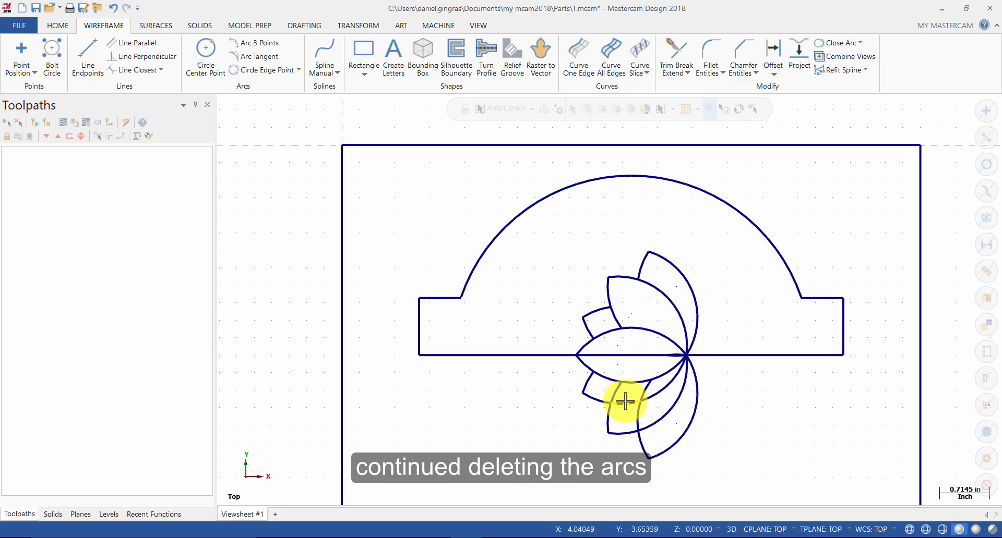
{"action": "left_click", "coordinate": [651, 396]}
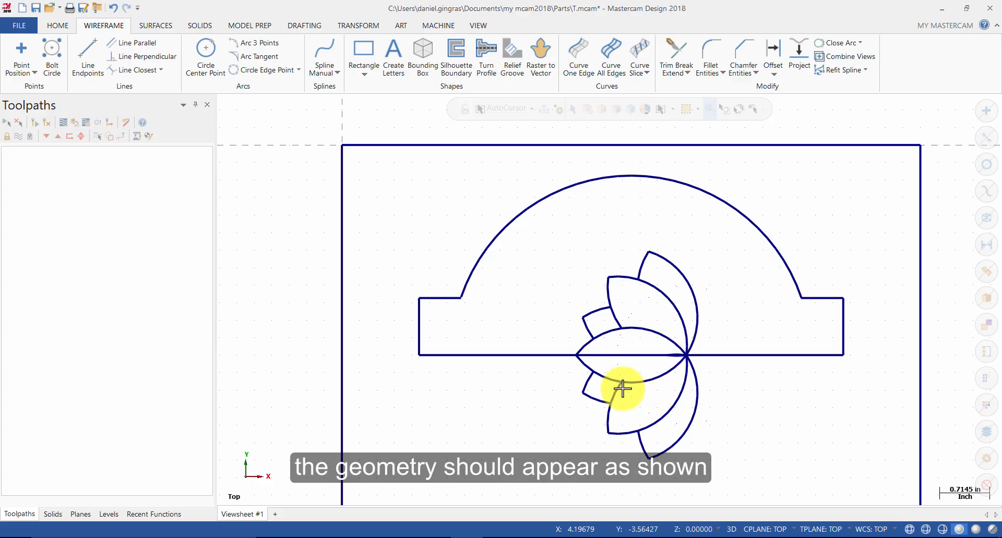
{"action": "left_click", "coordinate": [677, 354]}
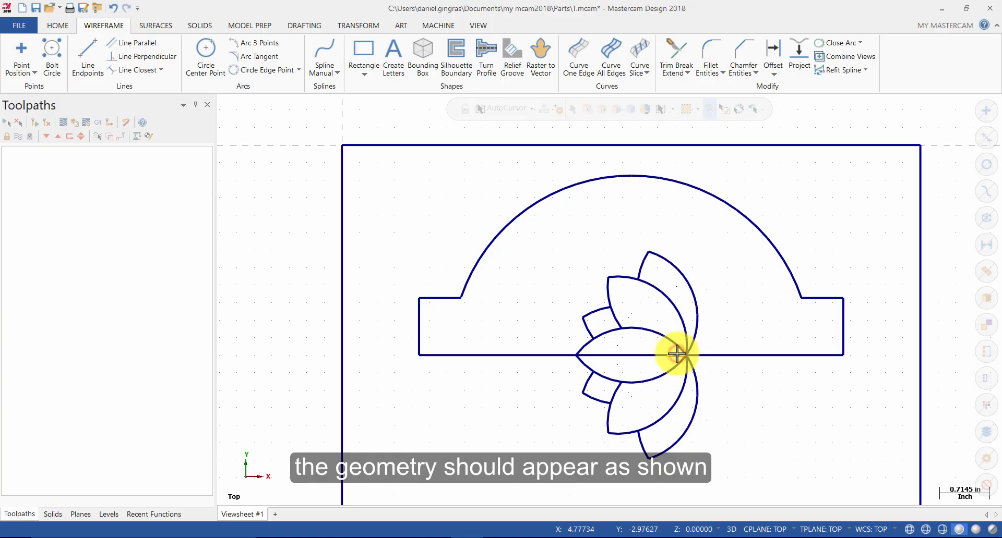
{"action": "scroll", "coordinate": [677, 354], "scroll_direction": "up", "scroll_amount": 5}
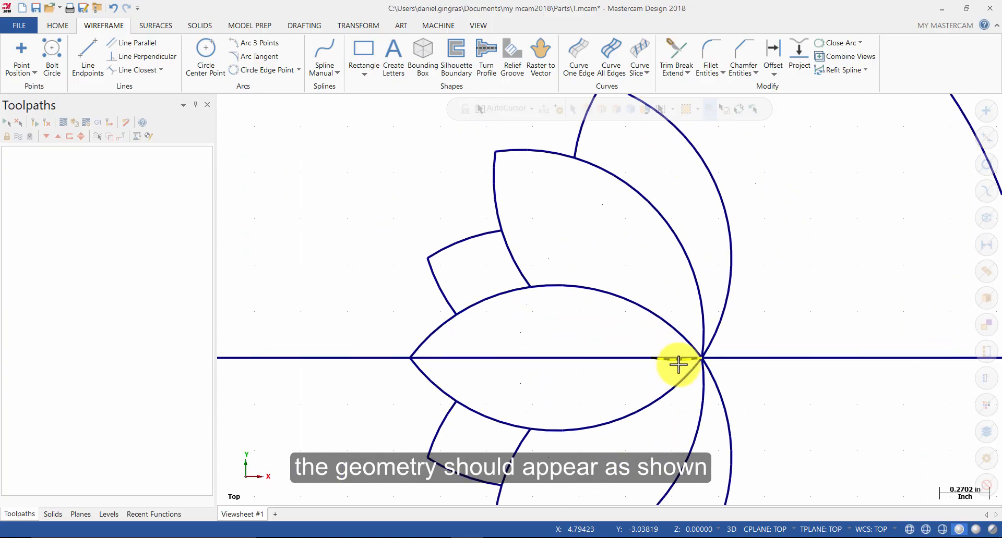
{"action": "left_click", "coordinate": [677, 362]}
{"action": "scroll", "coordinate": [677, 362], "scroll_direction": "down", "scroll_amount": 5}
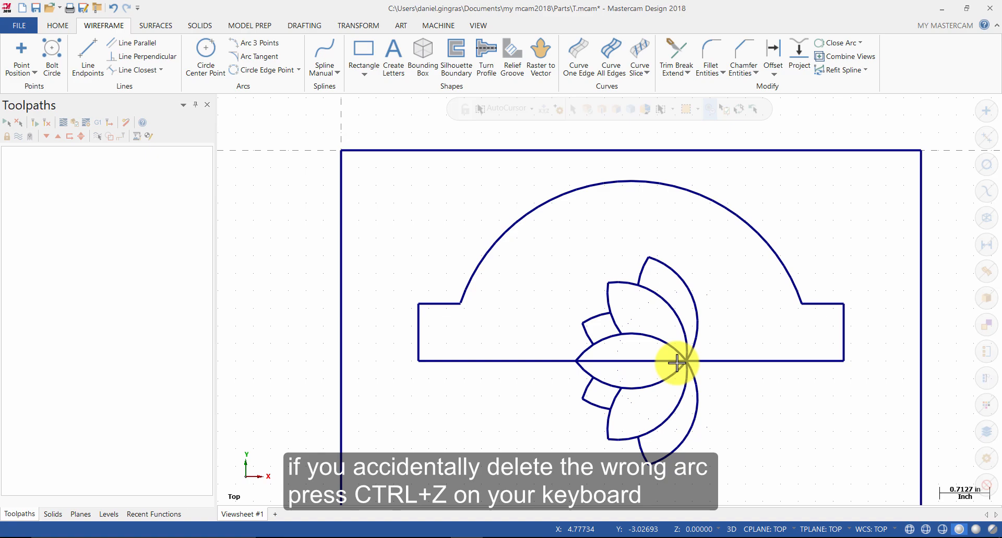
Step: Undo the last arc deletion and redo it
{"action": "key", "text": "ctrl+z"}
{"action": "left_click", "coordinate": [124, 4]}
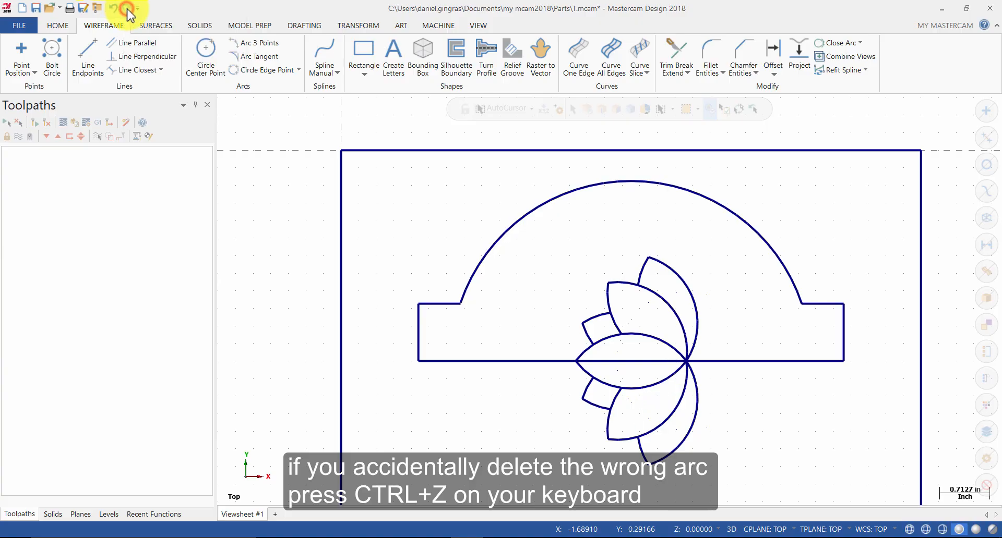
Step: Fillet the profile's upper-left outer corner and the left shoulder line's junction with the large arc at radius 0.0625
{"action": "right_click", "coordinate": [386, 219]}
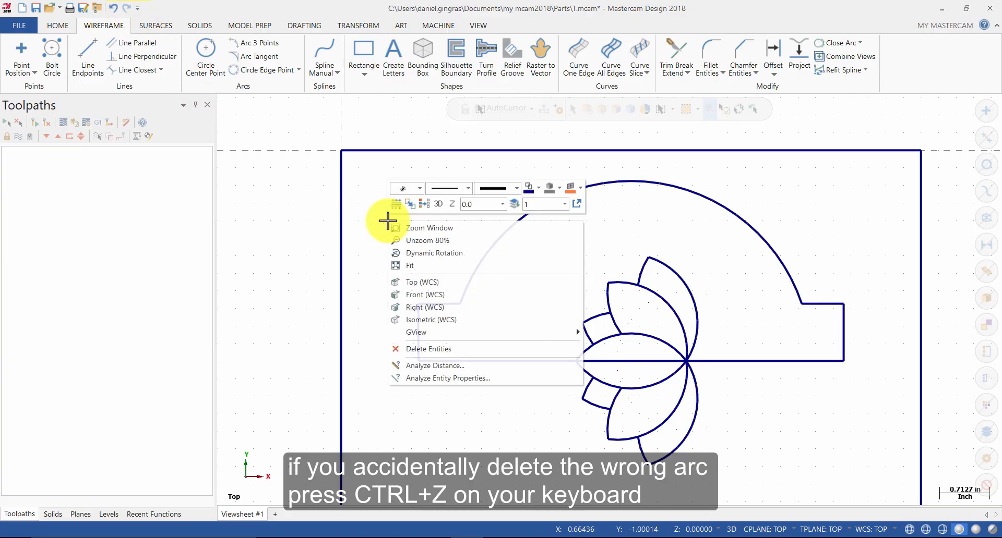
{"action": "left_click", "coordinate": [422, 265]}
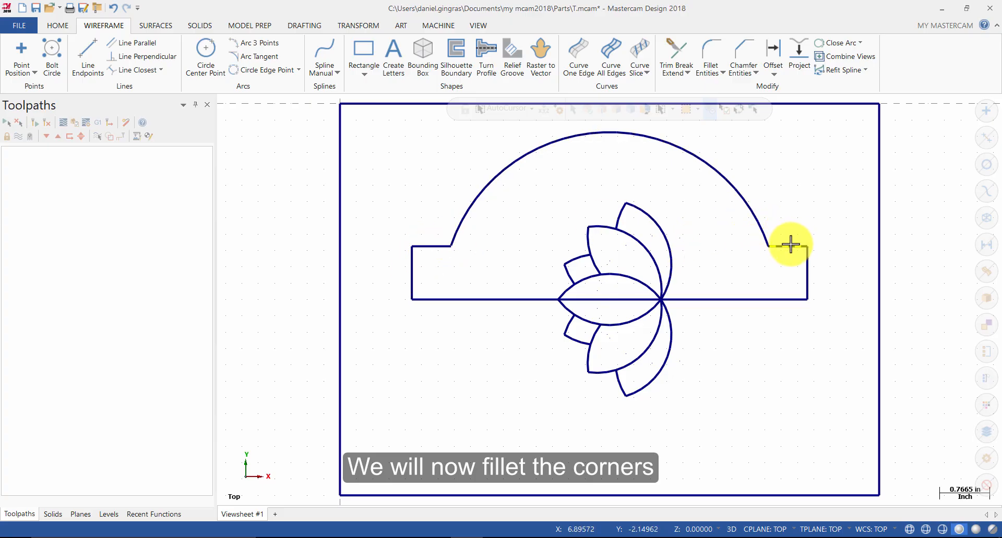
{"action": "left_click", "coordinate": [712, 51]}
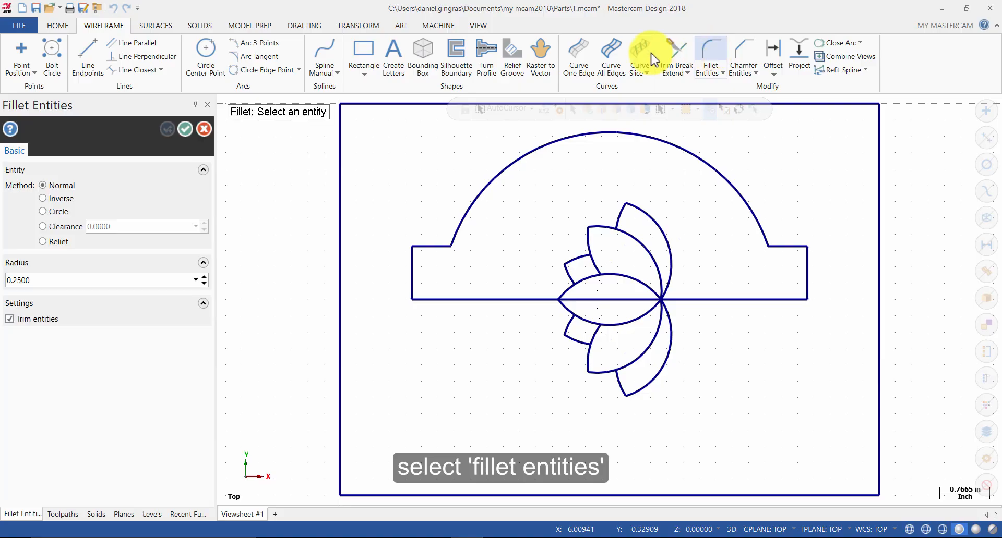
{"action": "left_click_drag", "start_coordinate": [59, 279], "coordinate": [2, 284]}
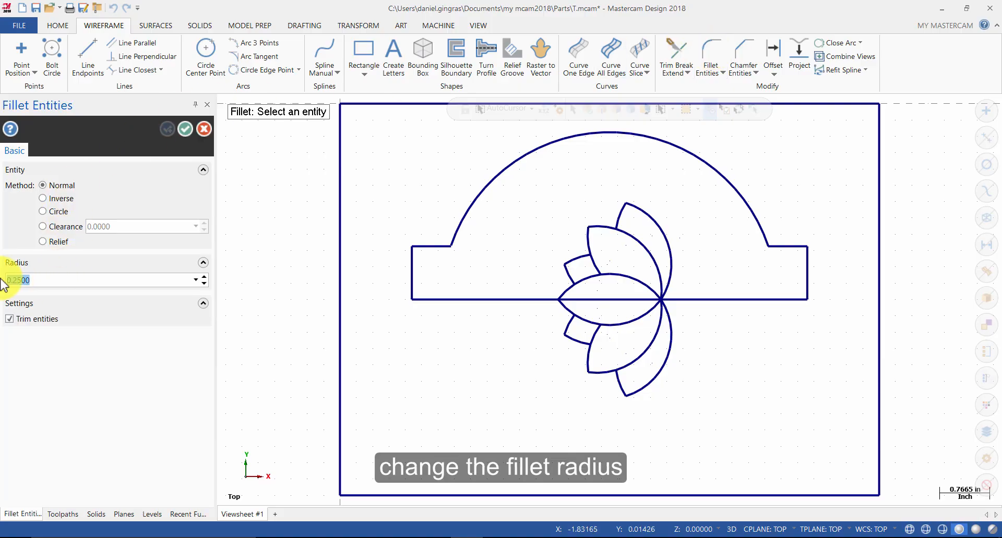
{"action": "key", "text": "BackSpace"}
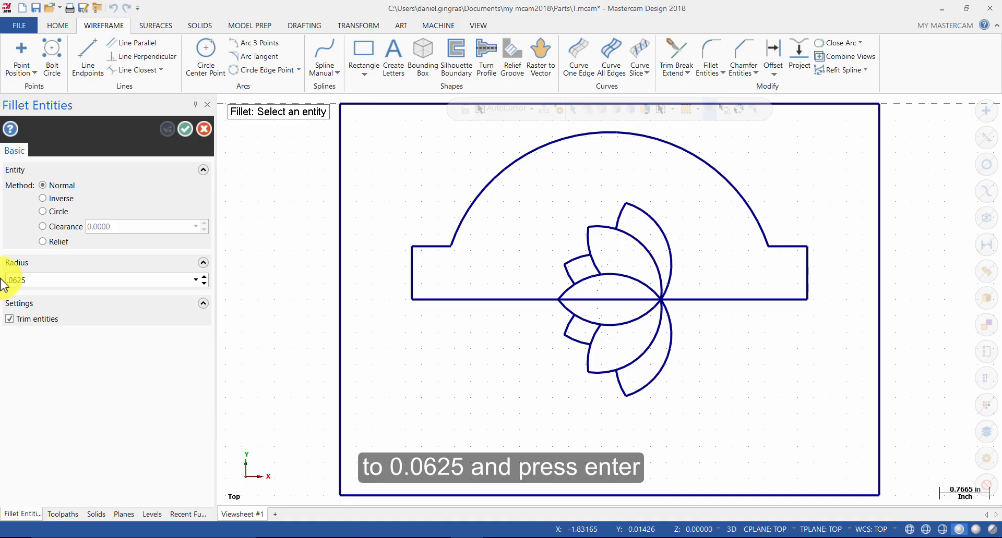
{"action": "type", "text": ".0625"}
{"action": "key", "text": "Return"}
{"action": "left_click", "coordinate": [412, 275]}
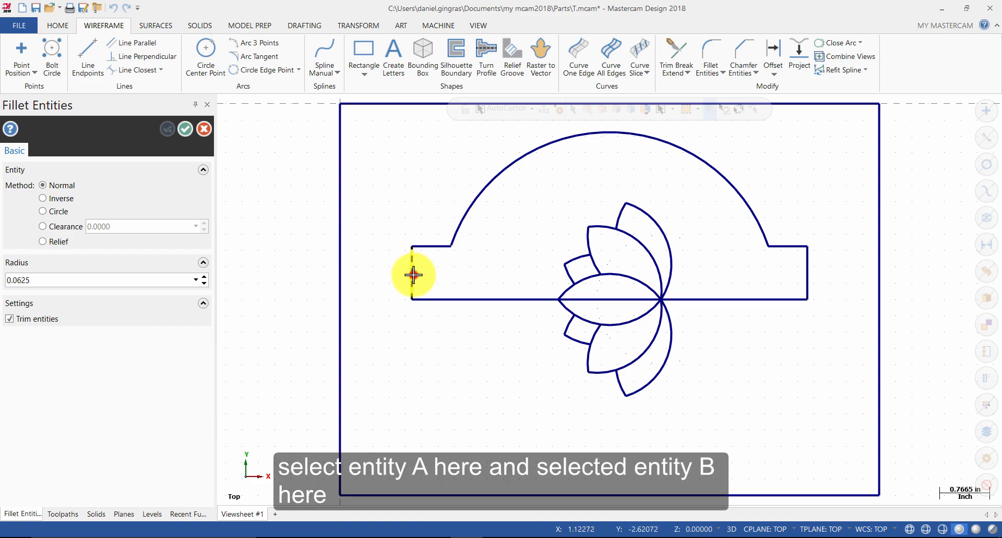
{"action": "left_click", "coordinate": [428, 246]}
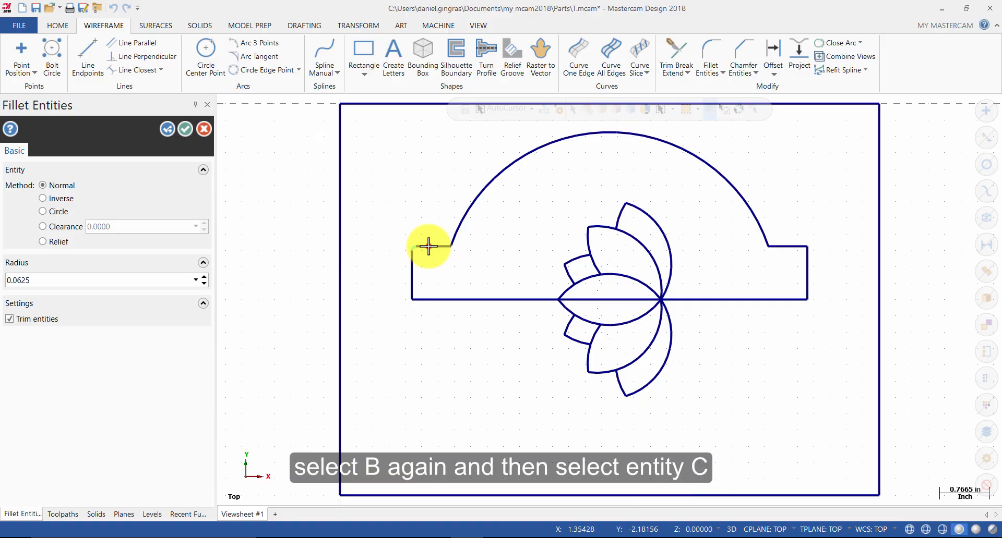
{"action": "left_click", "coordinate": [428, 246]}
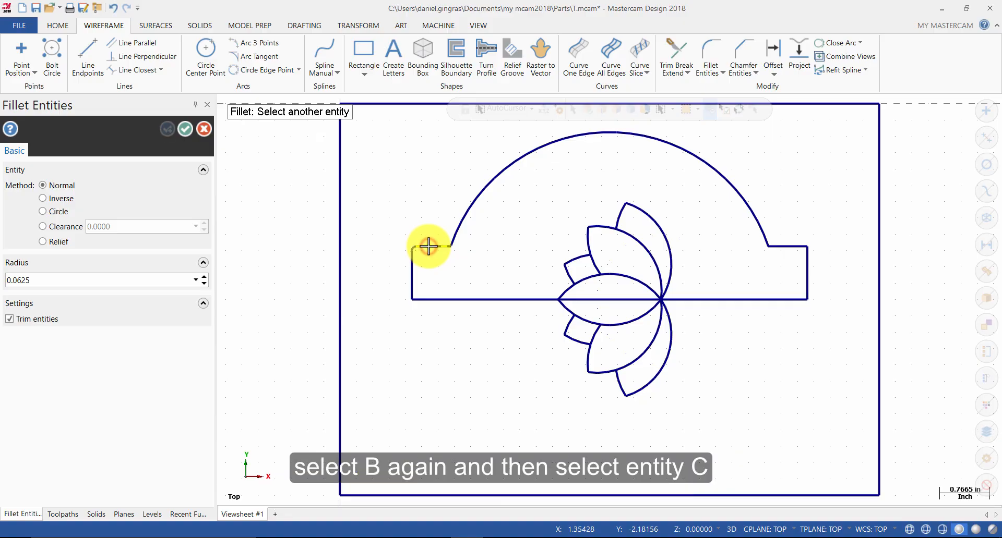
{"action": "left_click", "coordinate": [460, 222]}
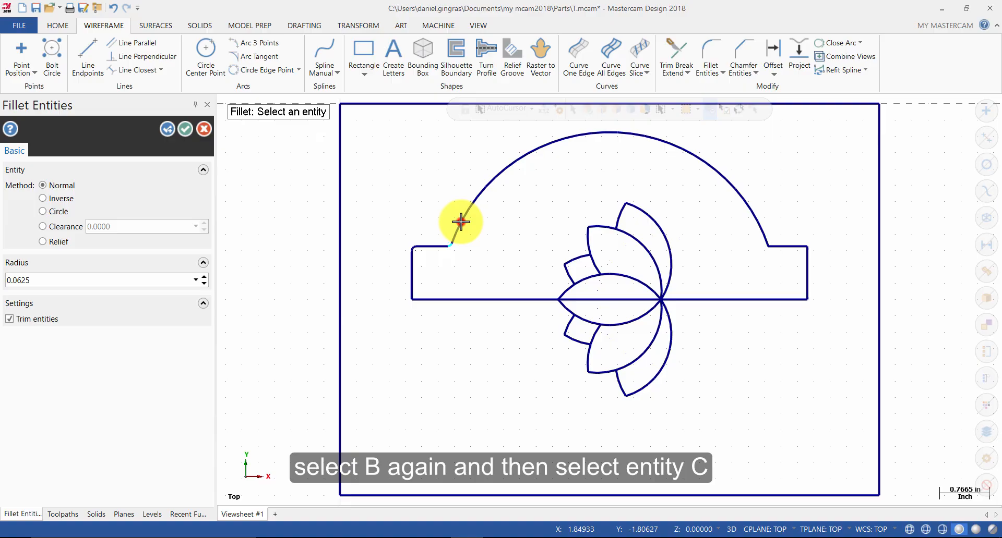
Step: Fillet the large arc's junction with the right shoulder line and the profile's upper-right outer corner at radius 0.0625
{"action": "left_click", "coordinate": [757, 218]}
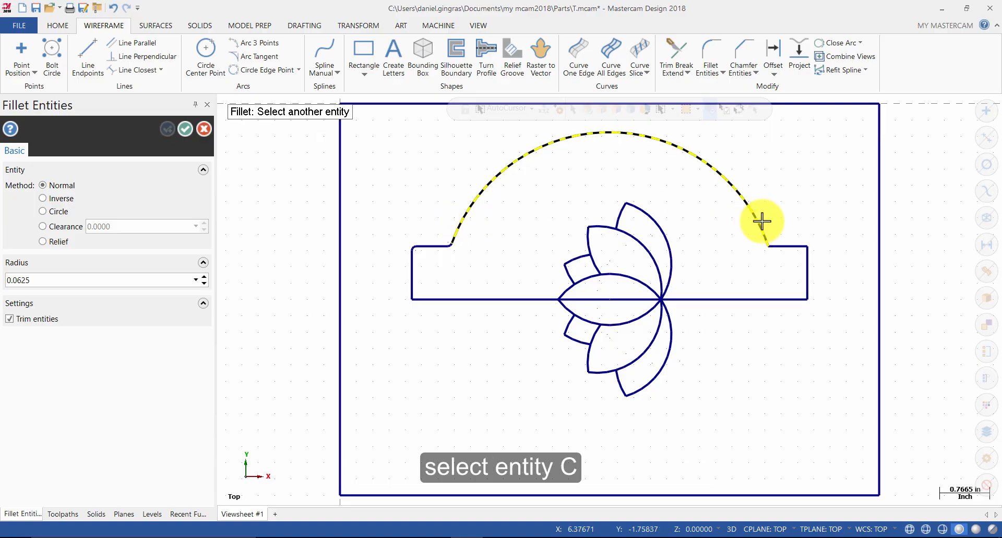
{"action": "left_click", "coordinate": [788, 251]}
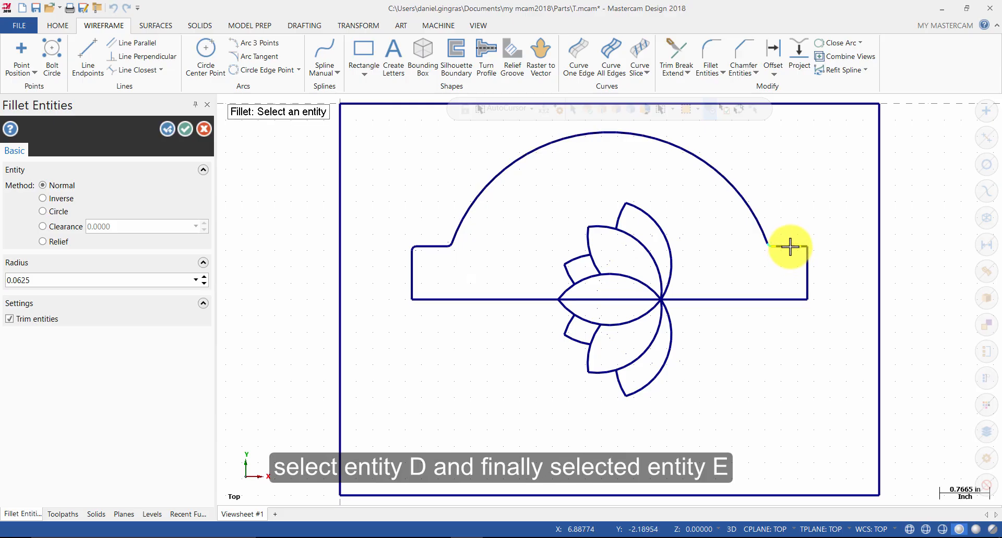
{"action": "left_click", "coordinate": [789, 246]}
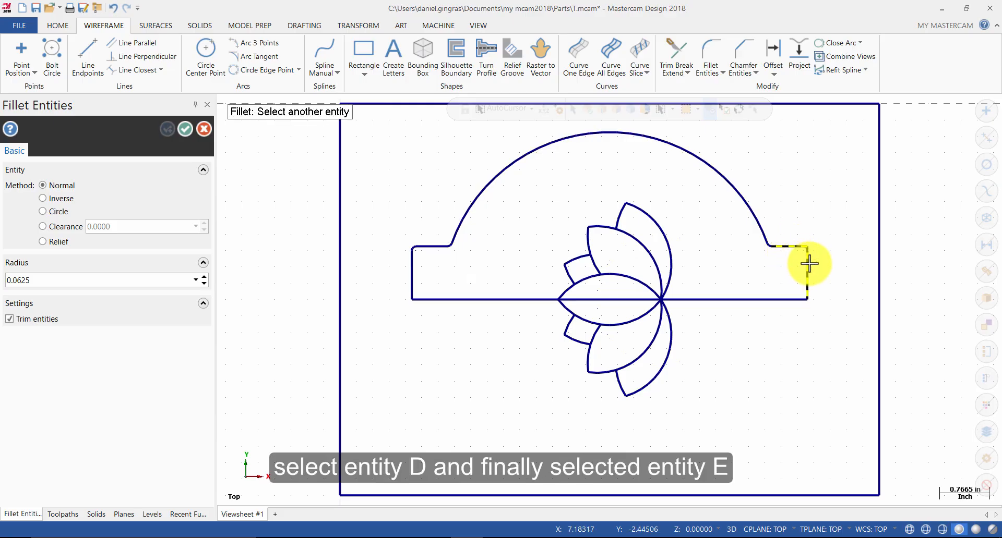
{"action": "left_click", "coordinate": [808, 266]}
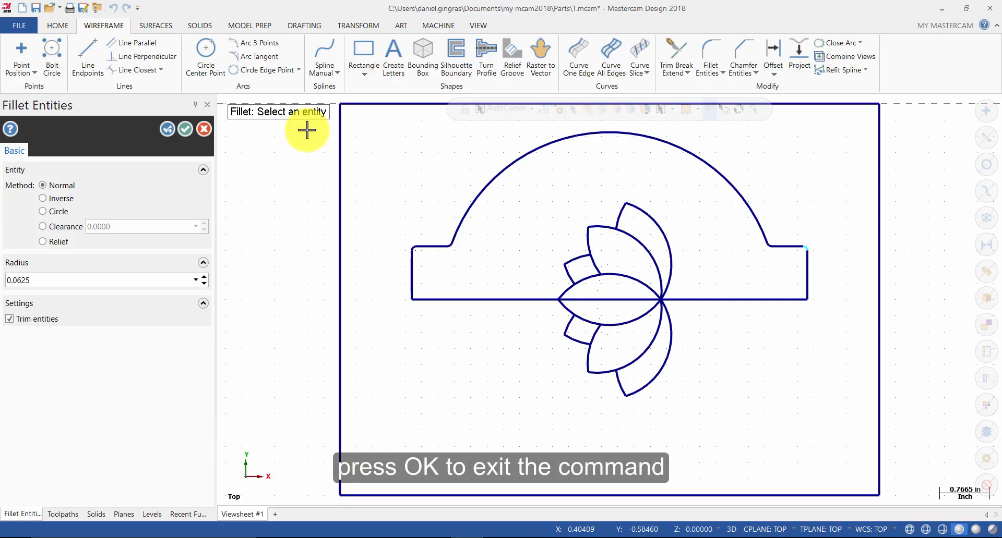
{"action": "left_click", "coordinate": [188, 131]}
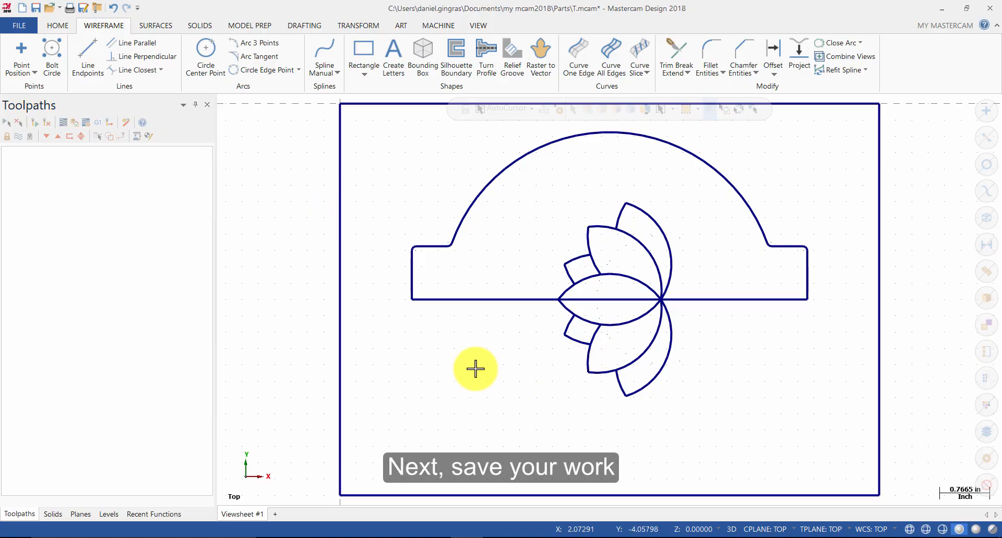
Step: Save the part in the Parts folder as MillAdvancedTutorial2, basing the name on the existing MillAdvancedTutorial1 file
{"action": "key", "text": "ctrl+s"}
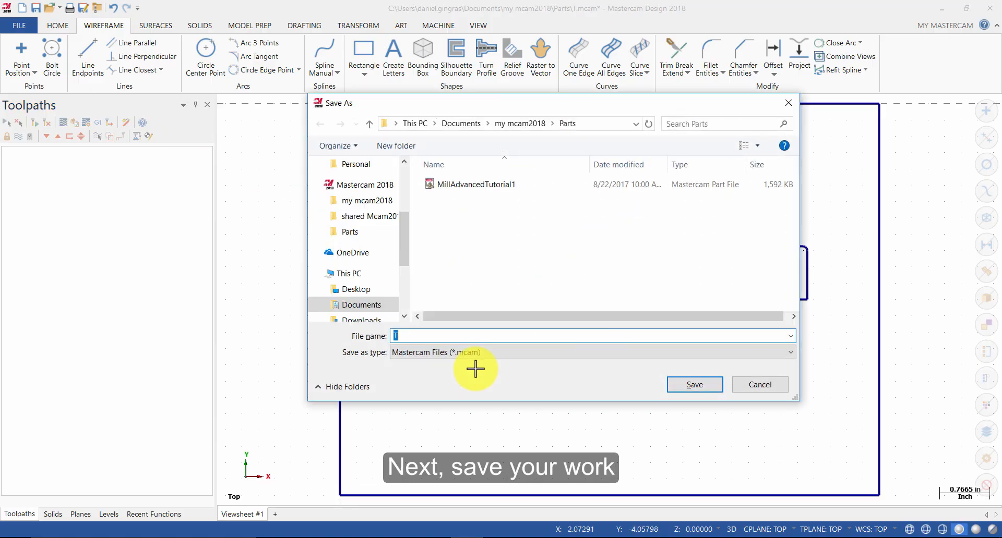
{"action": "left_click", "coordinate": [475, 185]}
{"action": "left_click", "coordinate": [510, 335]}
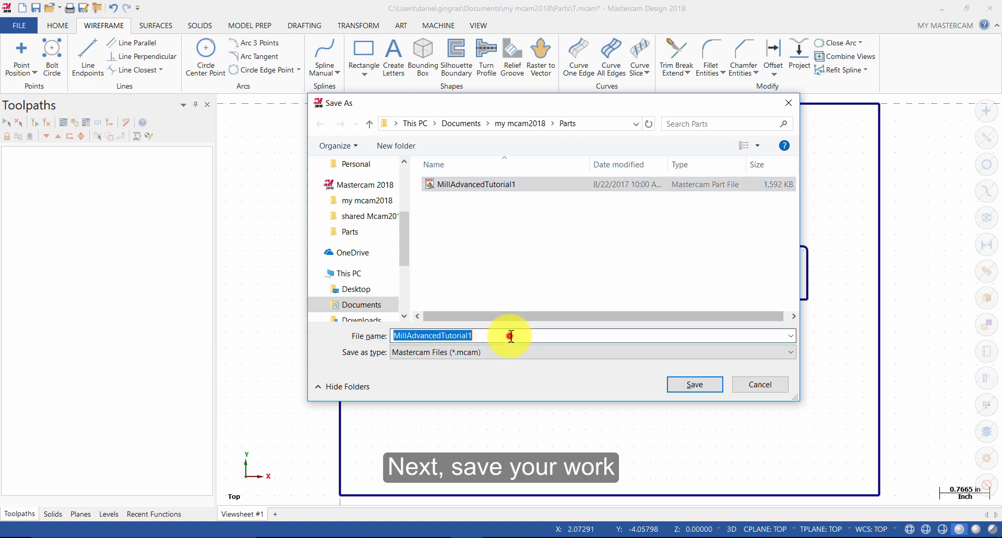
{"action": "left_click", "coordinate": [516, 335]}
{"action": "key", "text": "BackSpace"}
{"action": "type", "text": "2"}
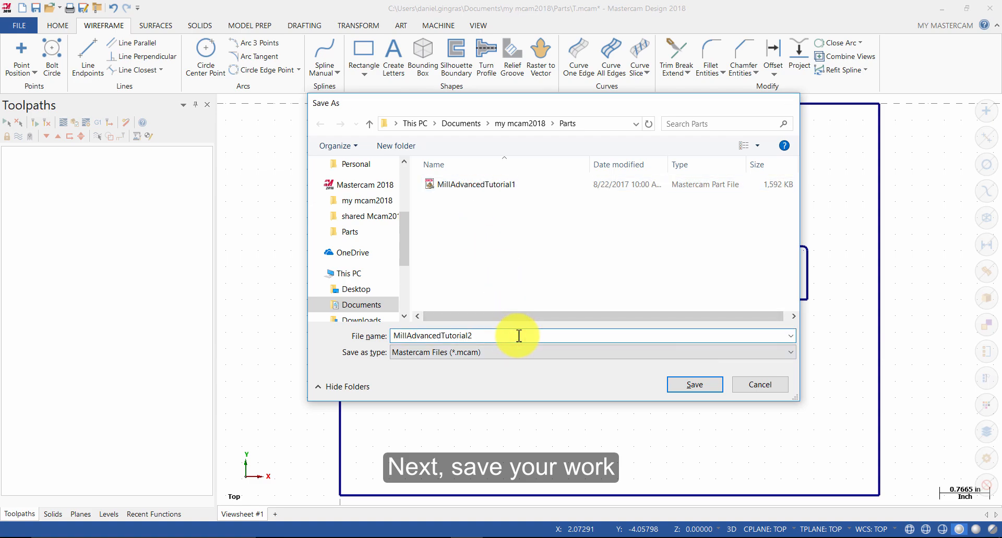
{"action": "key", "text": "Return"}
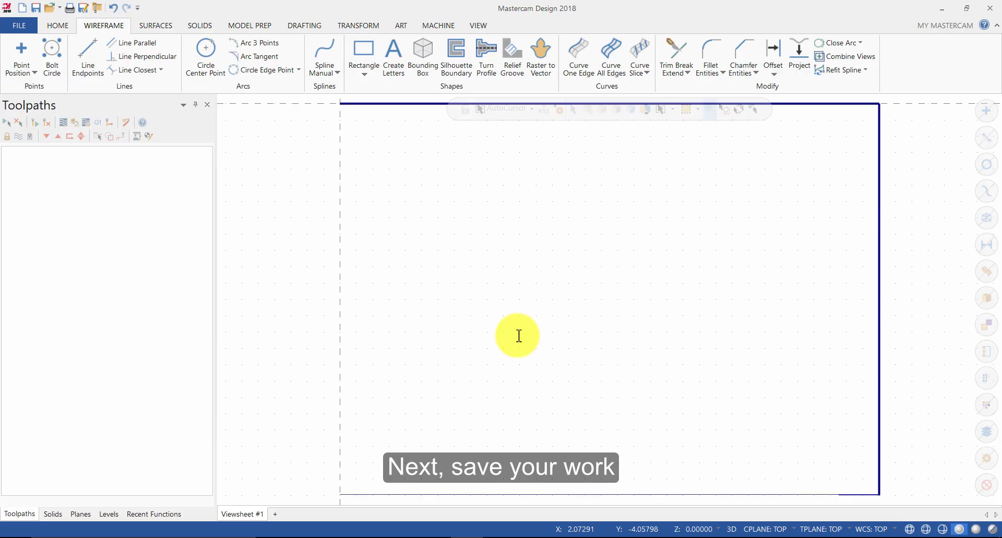